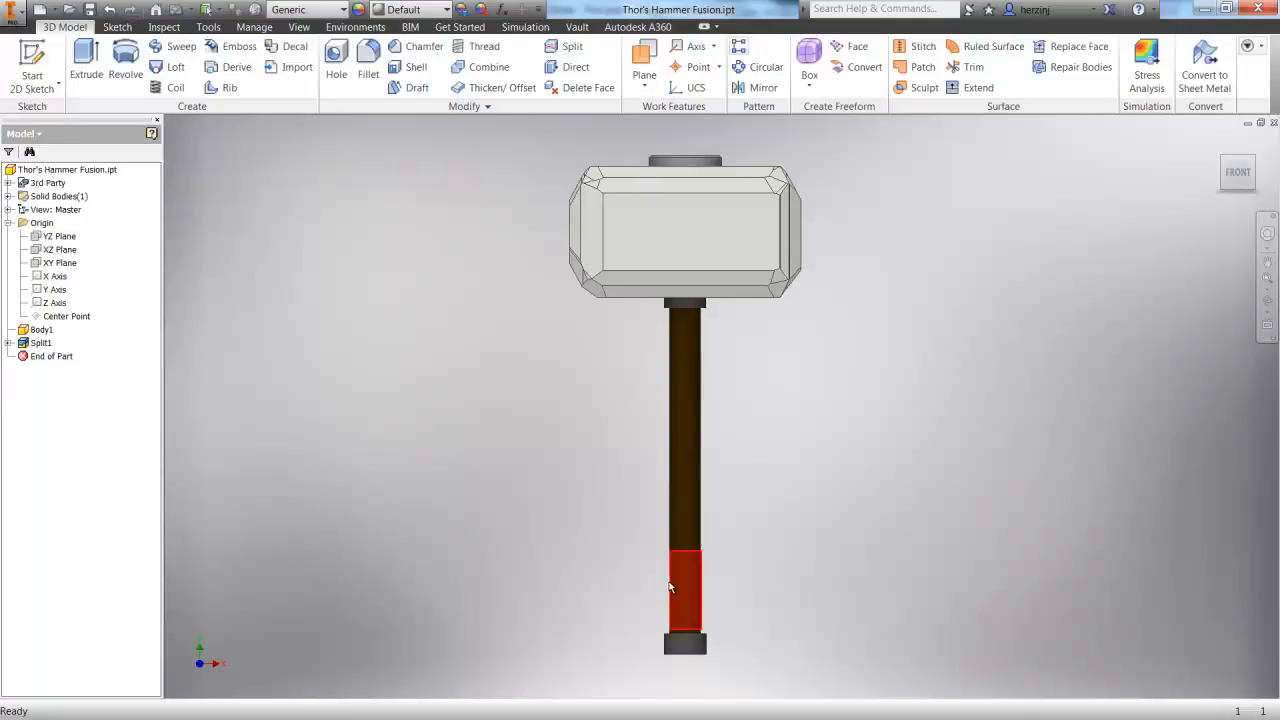
Start the Autodesk Nastran In-CAD environment for the hammer part
{"action": "mouse_move", "coordinate": [670, 587]}
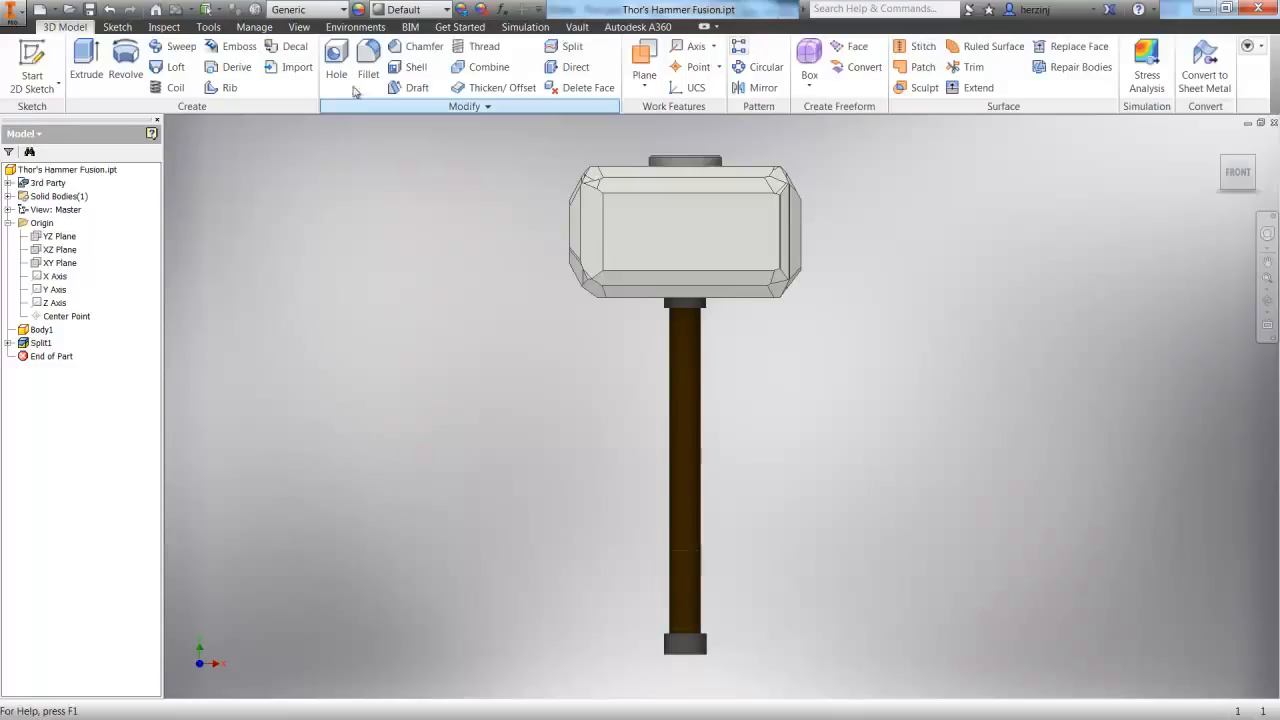
{"action": "left_click", "coordinate": [355, 26]}
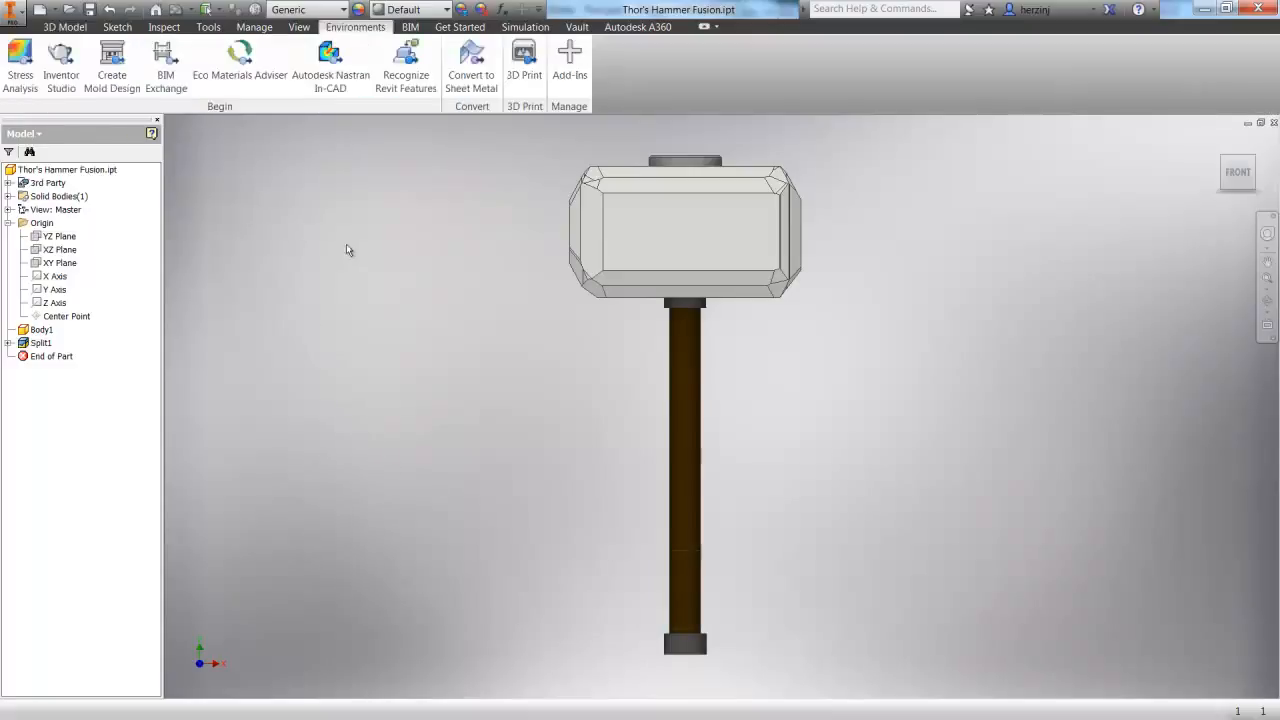
{"action": "left_click", "coordinate": [328, 72]}
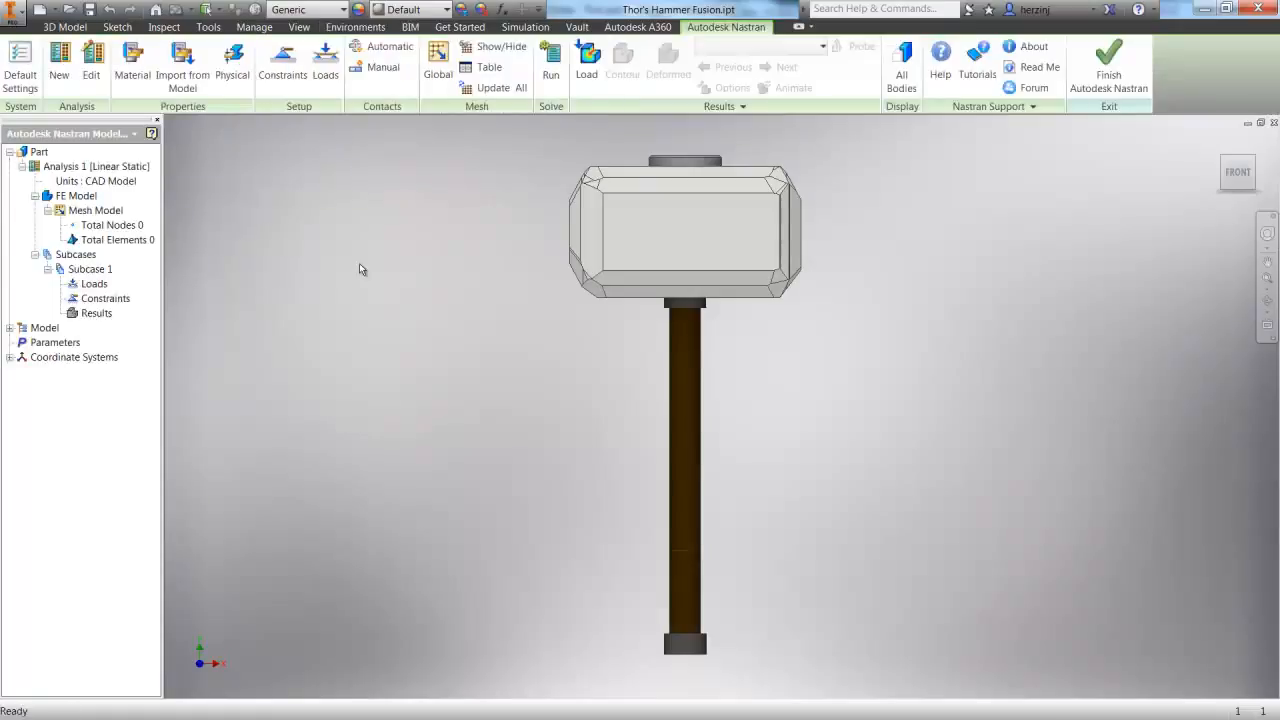
Create a new linear static analysis titled Thor's Hammer with the Bonded contact type
{"action": "left_click", "coordinate": [59, 68]}
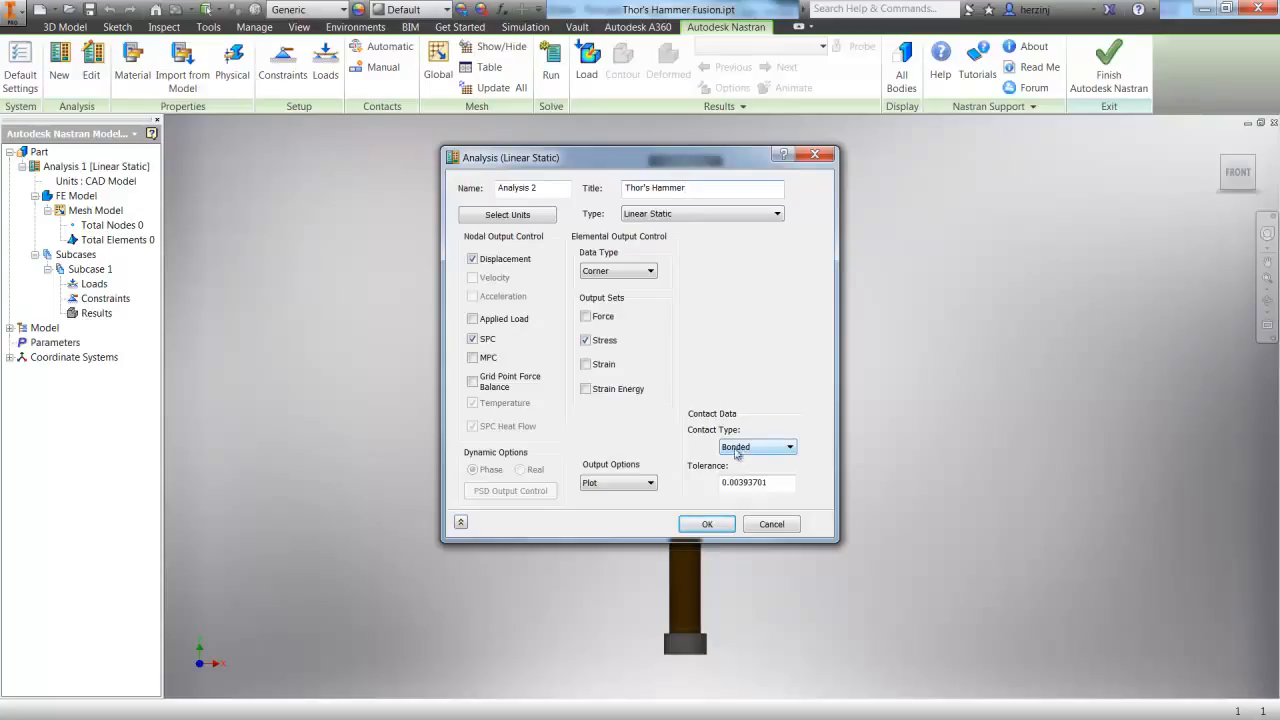
{"action": "left_click", "coordinate": [785, 451]}
{"action": "left_click", "coordinate": [791, 449]}
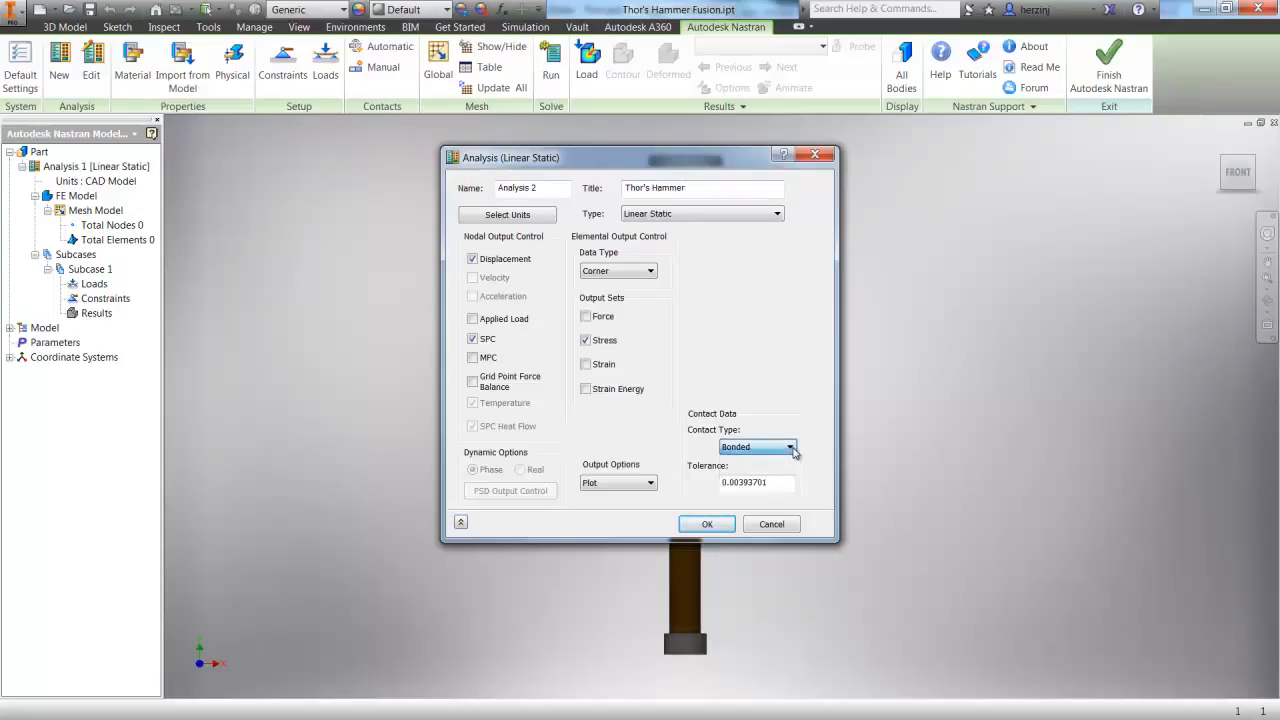
{"action": "left_click", "coordinate": [707, 525]}
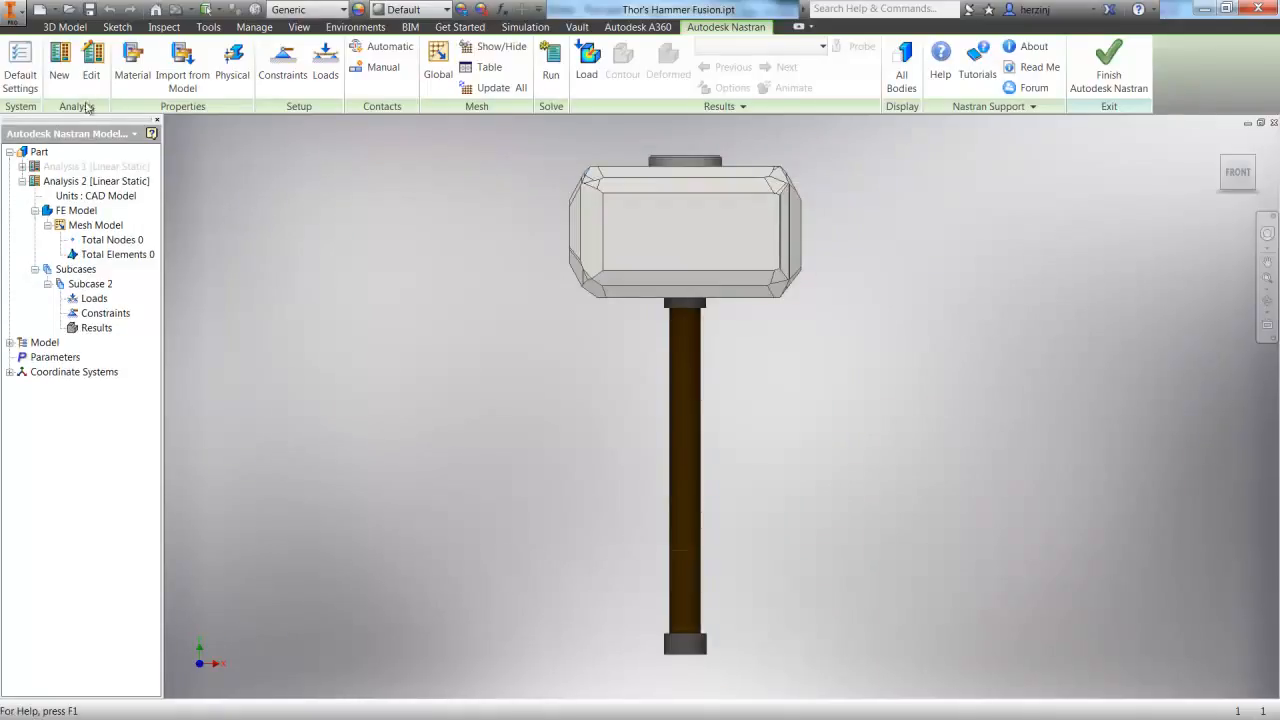
Define Steel ASTM A36 from the Autodesk Material Library as the material and use it in a solid-elements physical property added to the FE model
{"action": "left_click", "coordinate": [130, 64]}
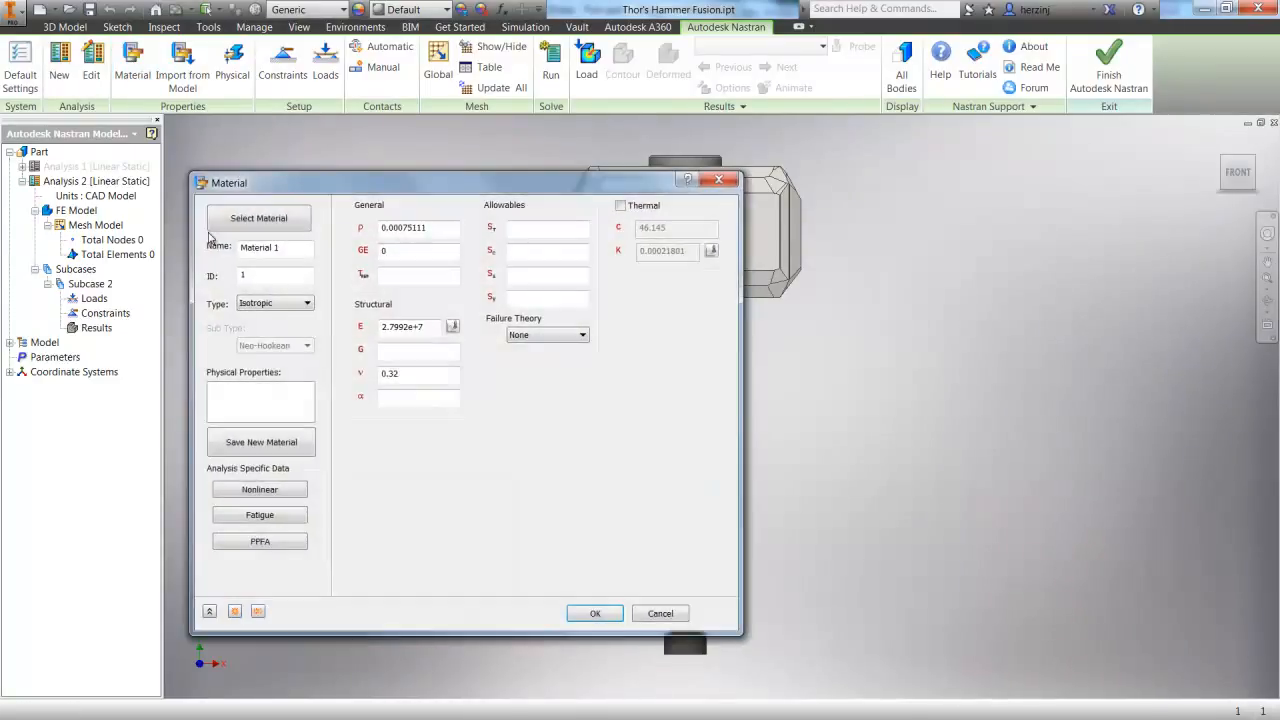
{"action": "left_click", "coordinate": [290, 224]}
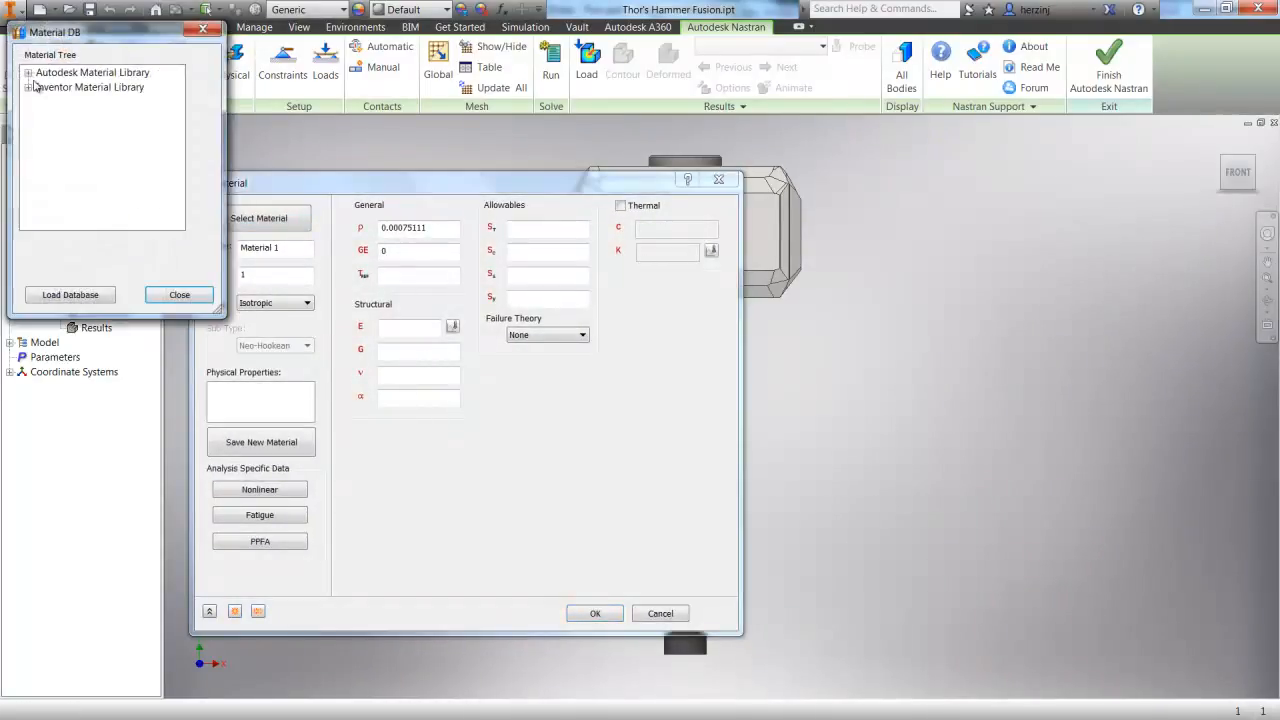
{"action": "left_click", "coordinate": [28, 76]}
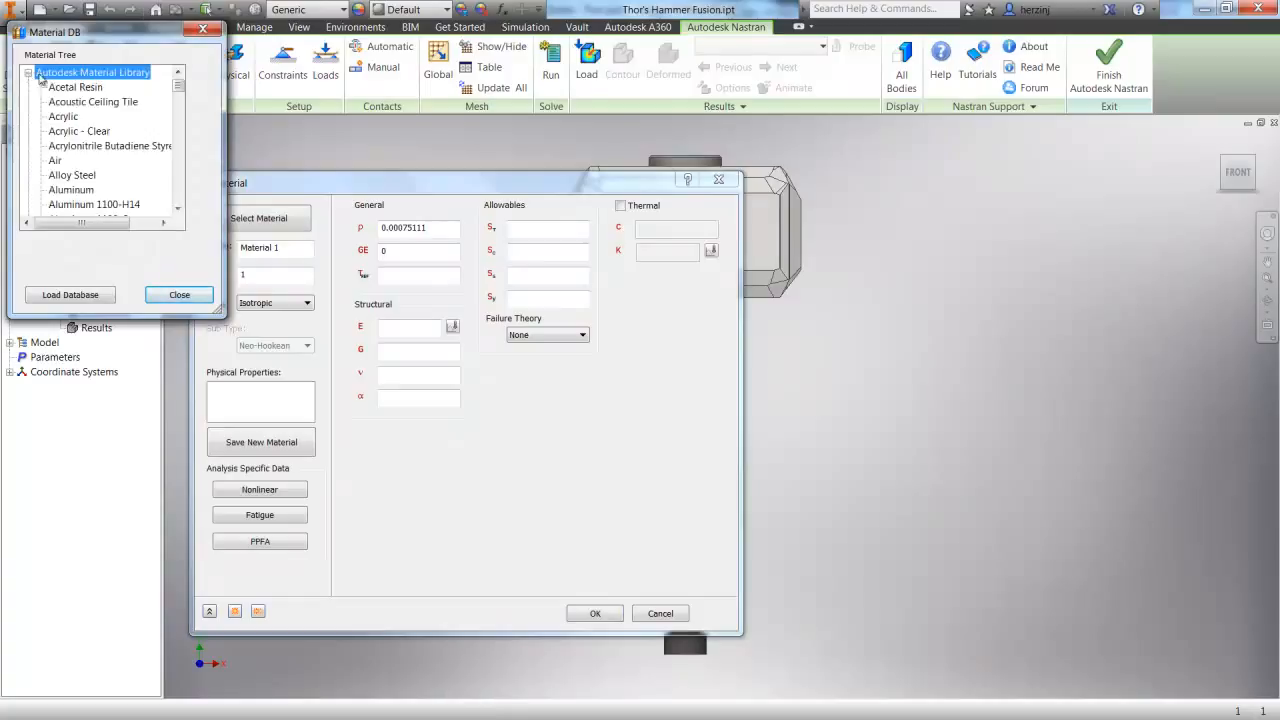
{"action": "left_click_drag", "start_coordinate": [178, 80], "coordinate": [190, 189]}
{"action": "left_click", "coordinate": [115, 206]}
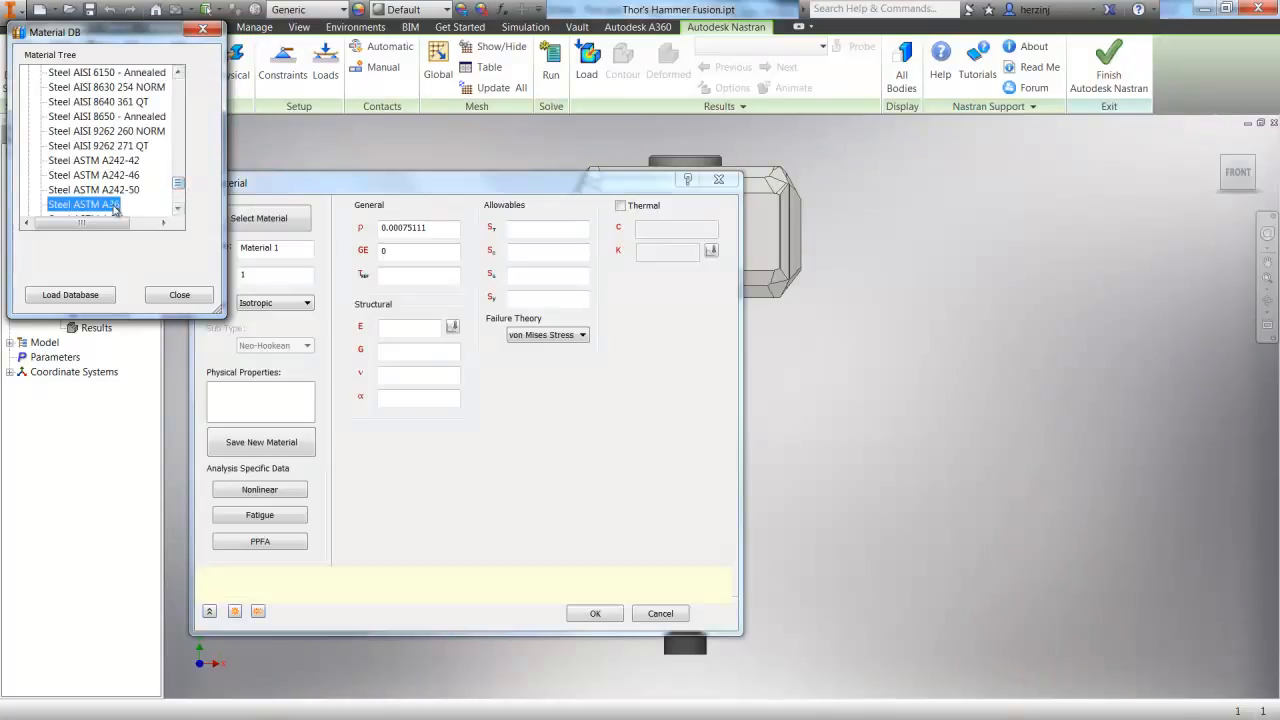
{"action": "left_click", "coordinate": [178, 296]}
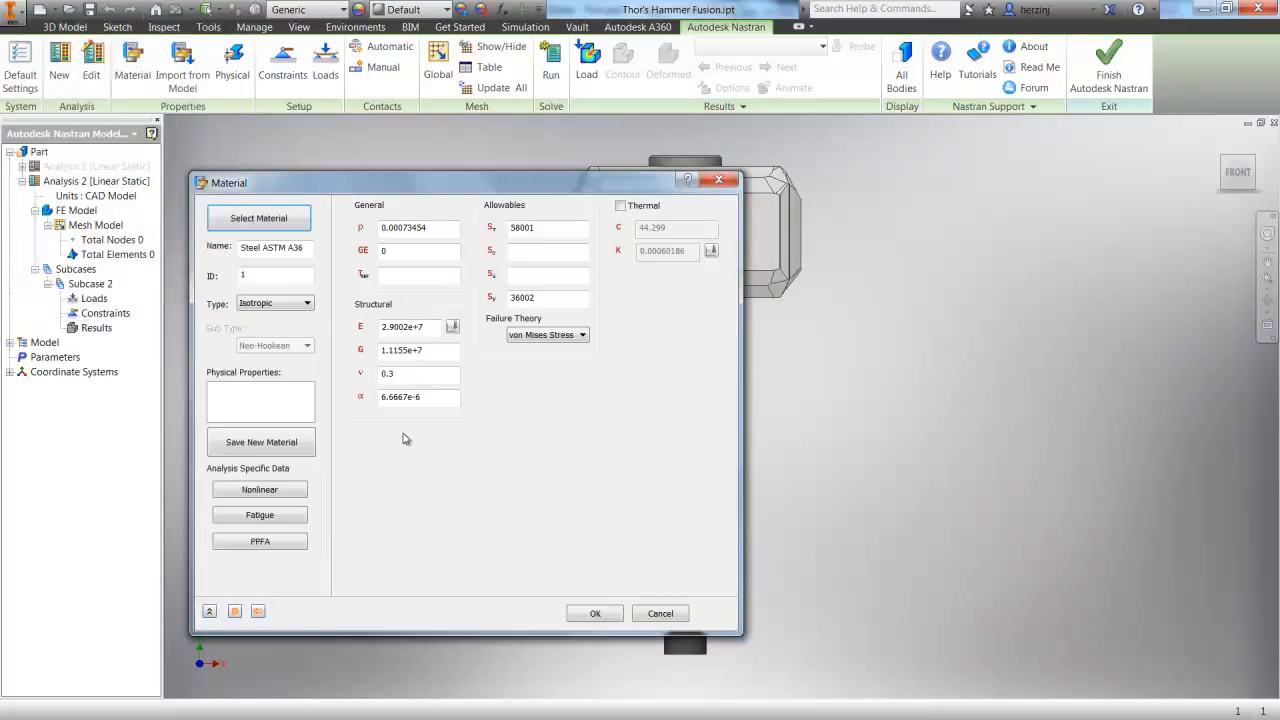
{"action": "left_click", "coordinate": [594, 614]}
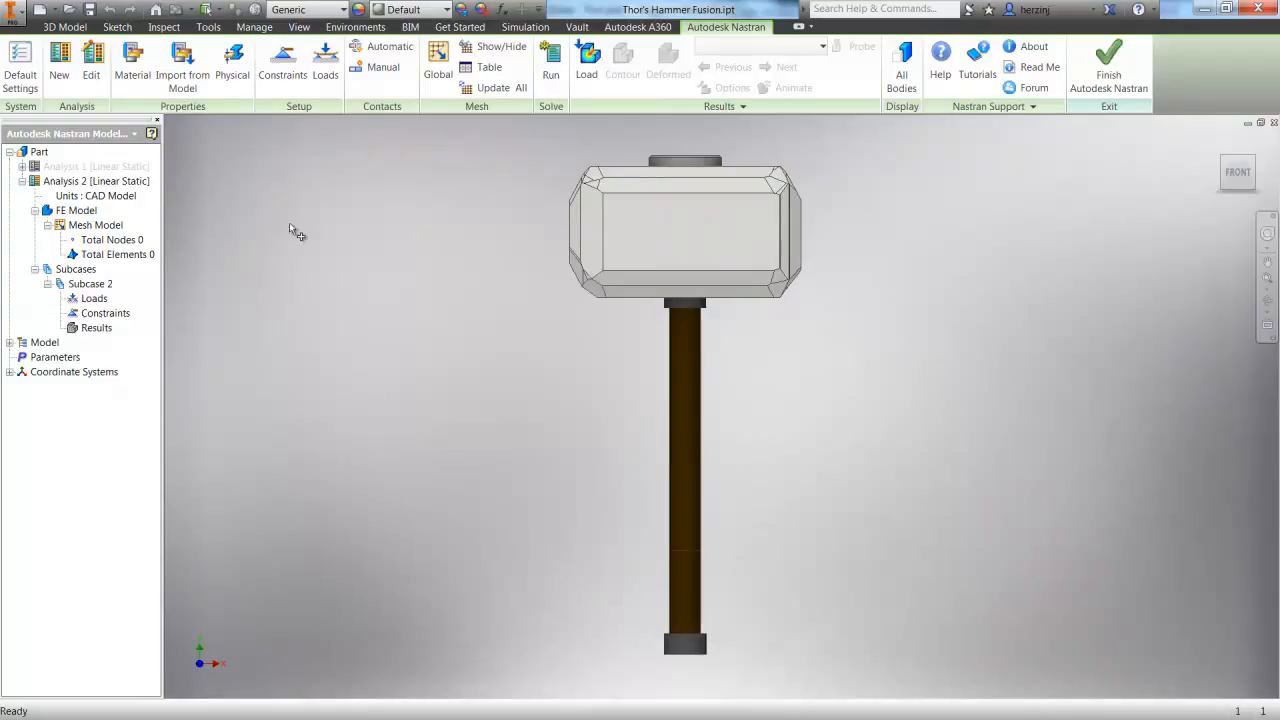
{"action": "left_click", "coordinate": [232, 62]}
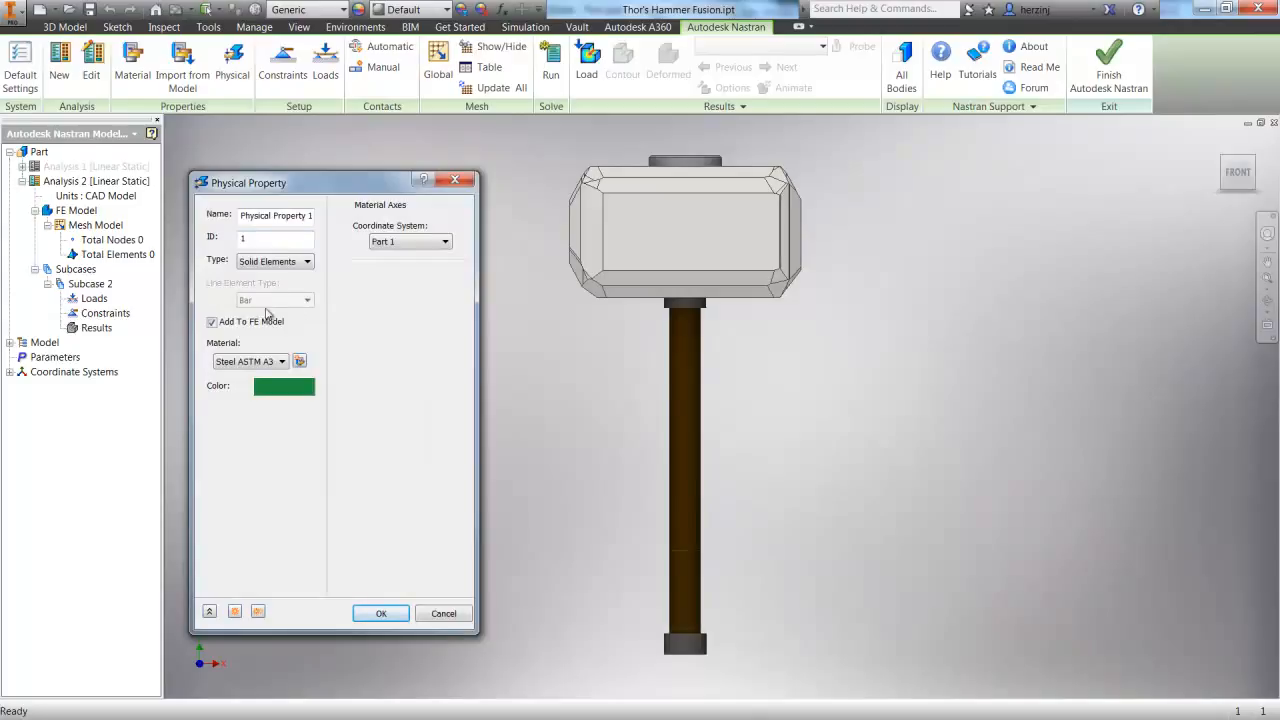
{"action": "left_click", "coordinate": [380, 614]}
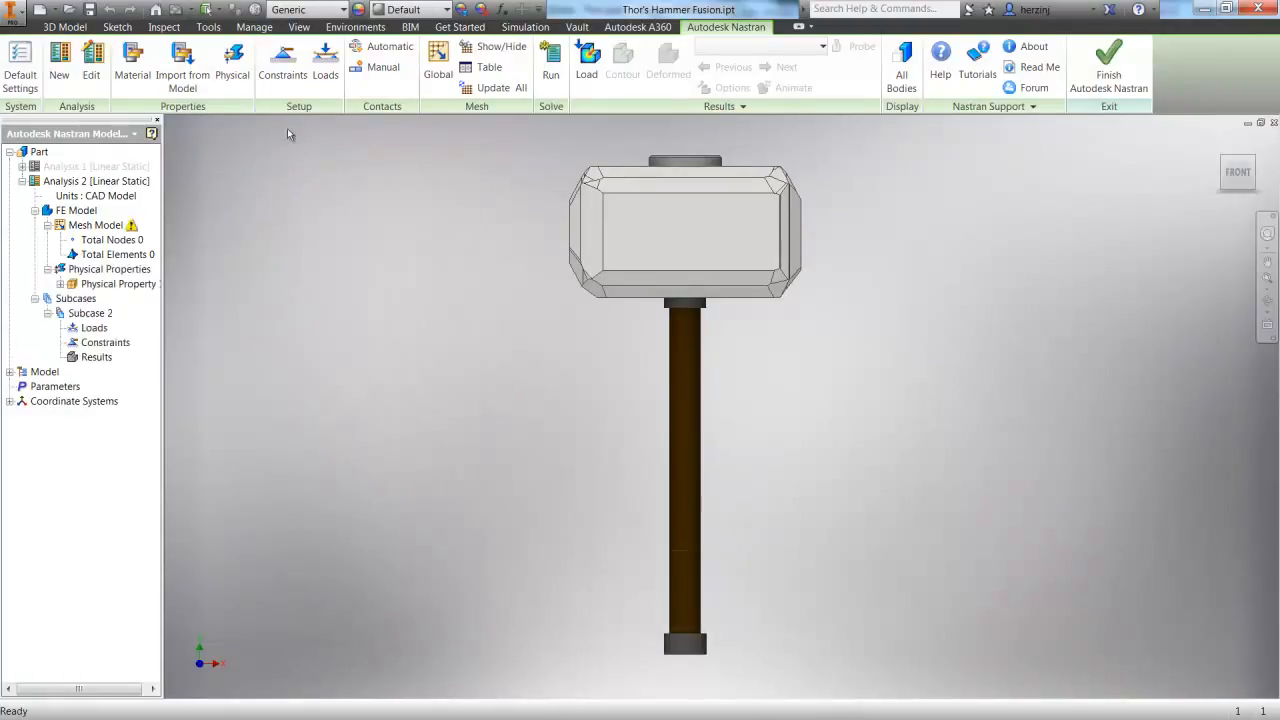
Apply a fixed structural constraint to the grip face at the lower end of the handle
{"action": "left_click", "coordinate": [283, 62]}
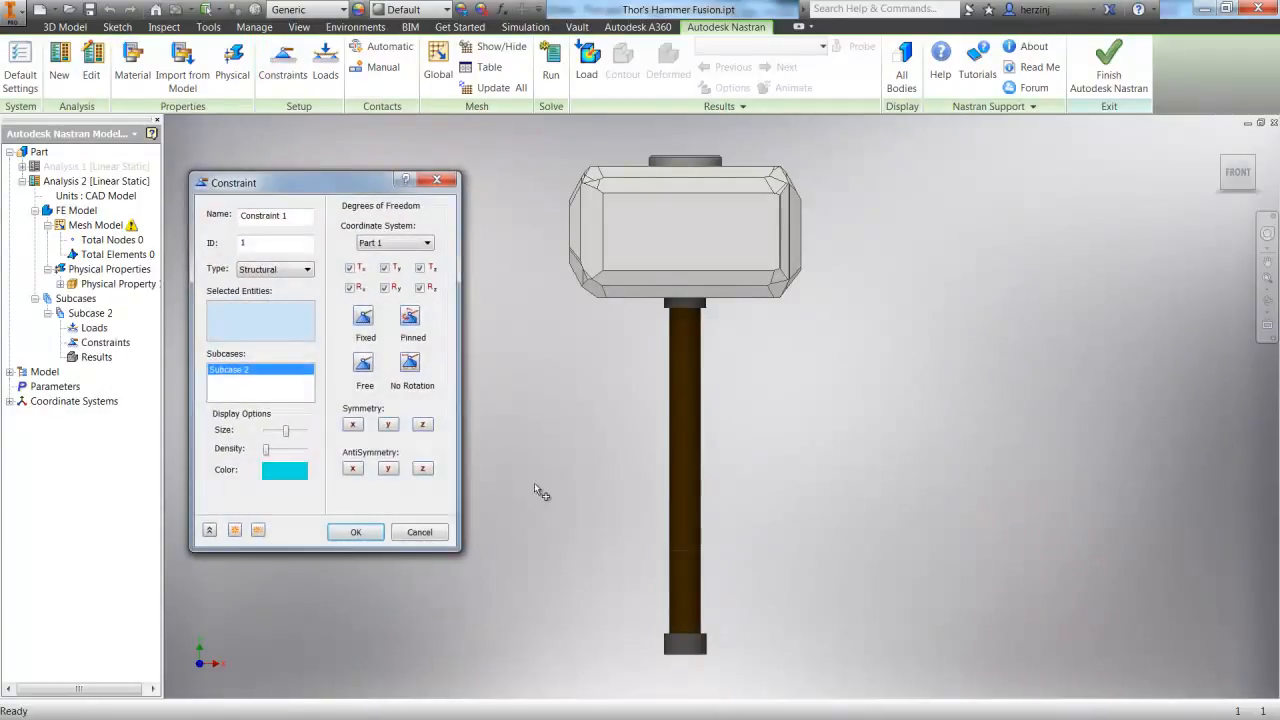
{"action": "left_click", "coordinate": [681, 592]}
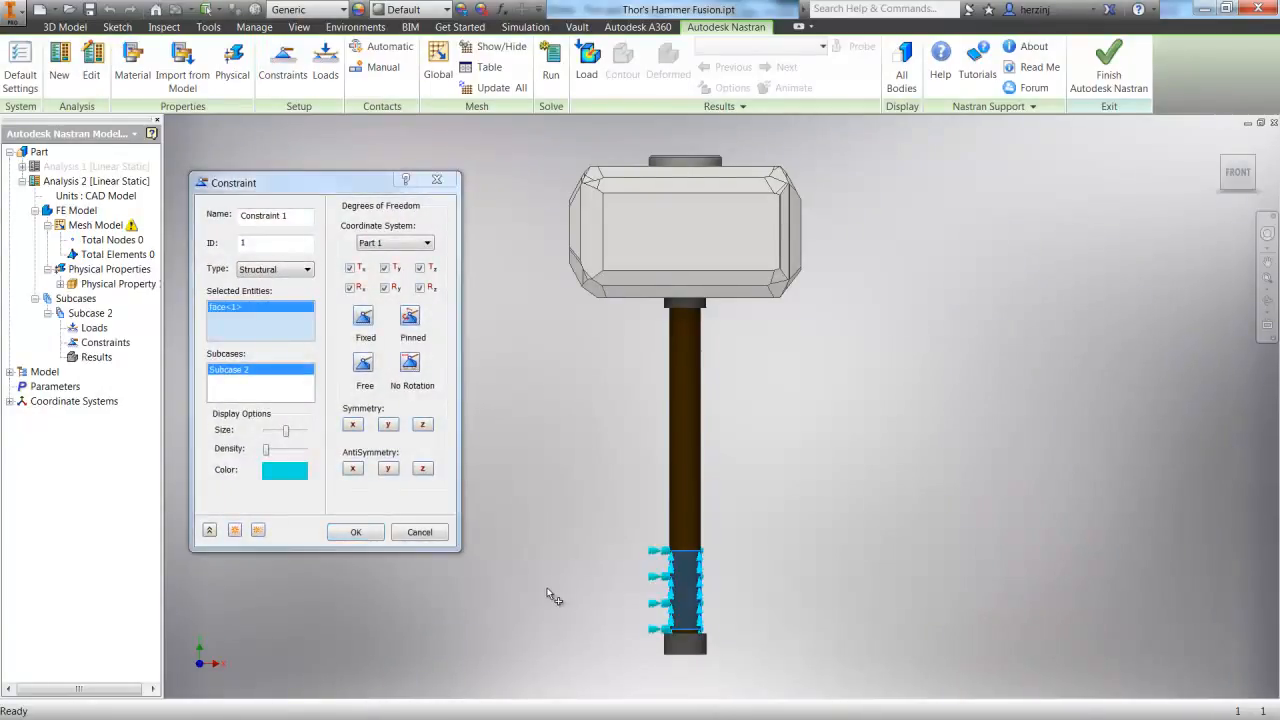
{"action": "left_click", "coordinate": [363, 318]}
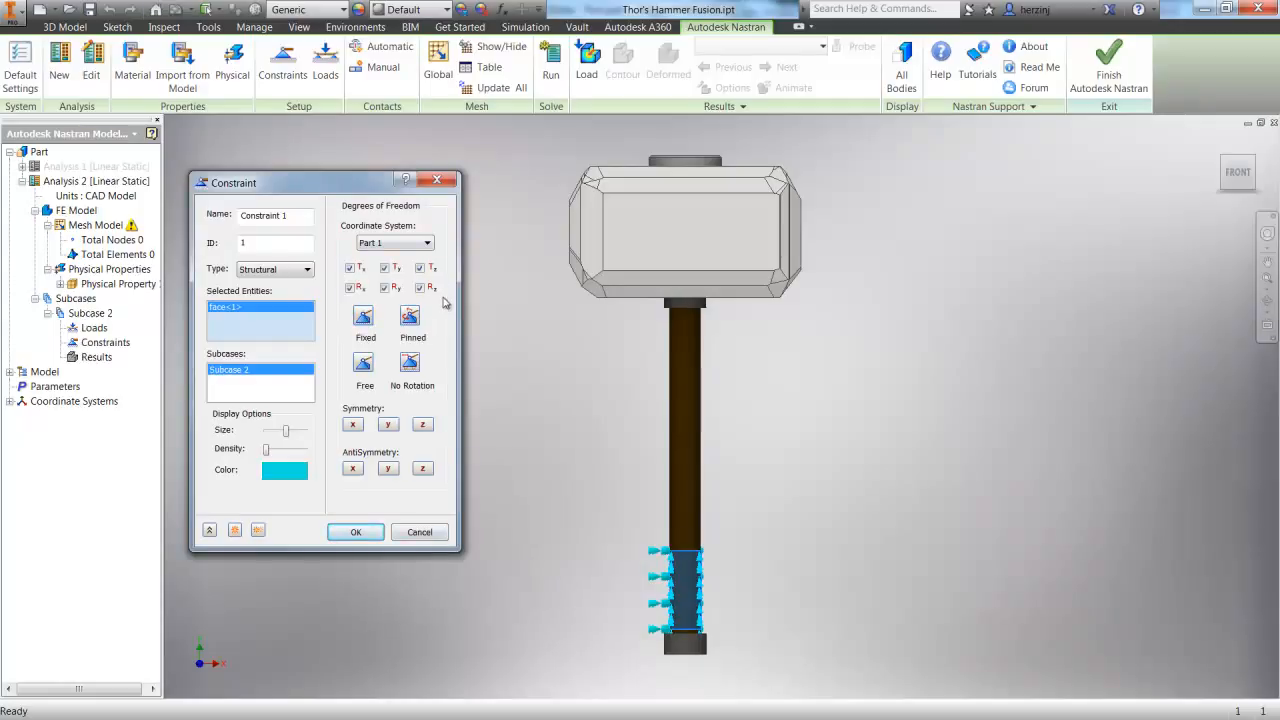
{"action": "left_click", "coordinate": [360, 535]}
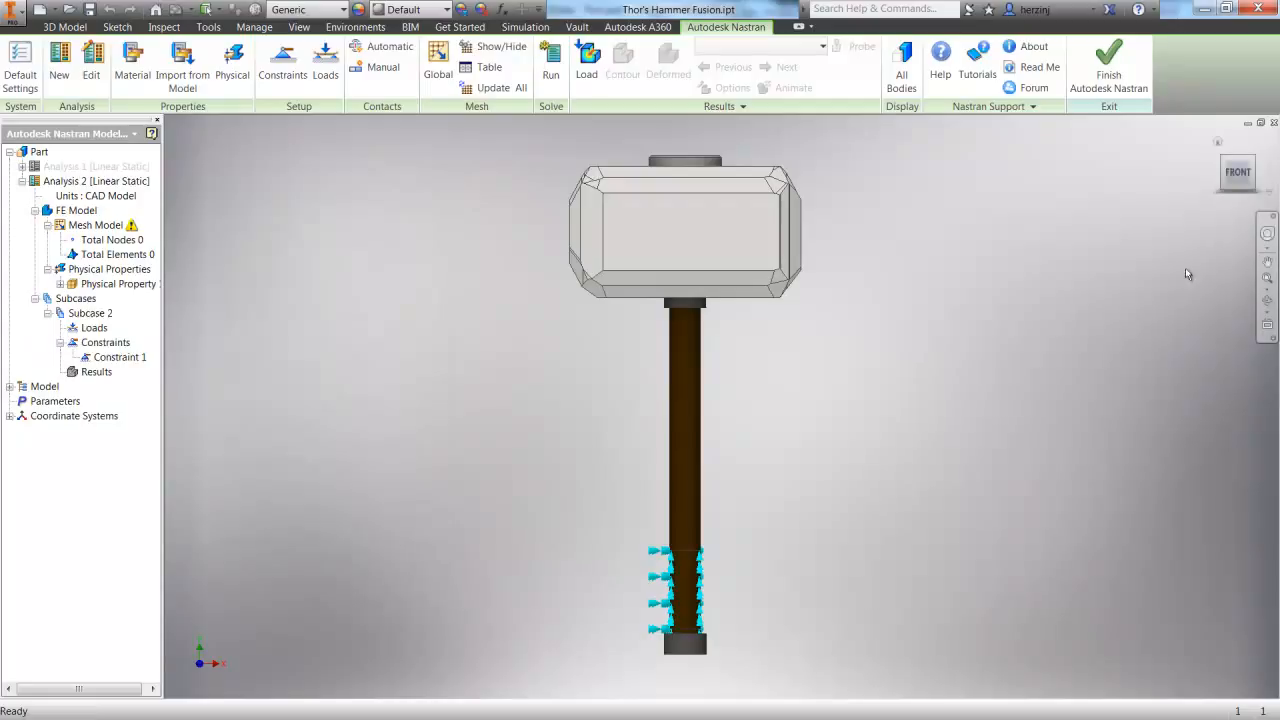
Apply a 2000 lbf force in the X direction to the flat striking face on the left end of the hammer head
{"action": "left_click", "coordinate": [1267, 300]}
{"action": "left_click_drag", "start_coordinate": [734, 260], "coordinate": [792, 268]}
{"action": "key", "text": "Escape"}
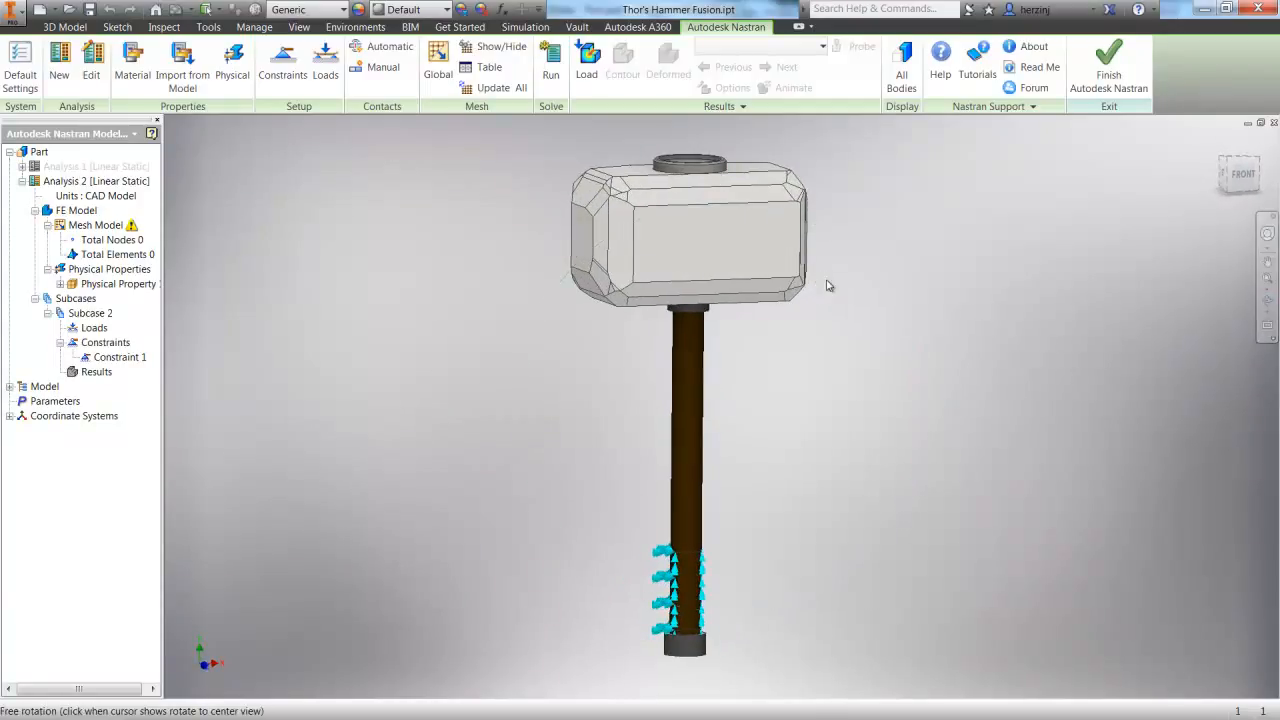
{"action": "left_click", "coordinate": [326, 67]}
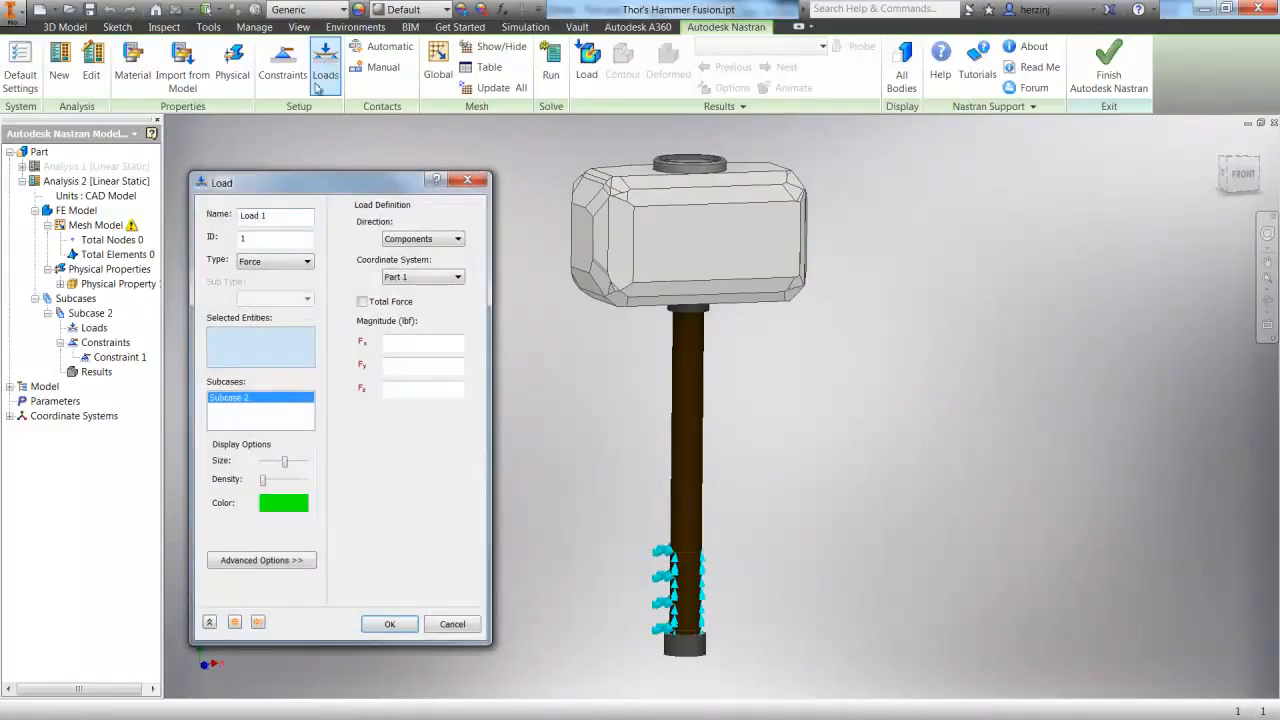
{"action": "left_click", "coordinate": [309, 263]}
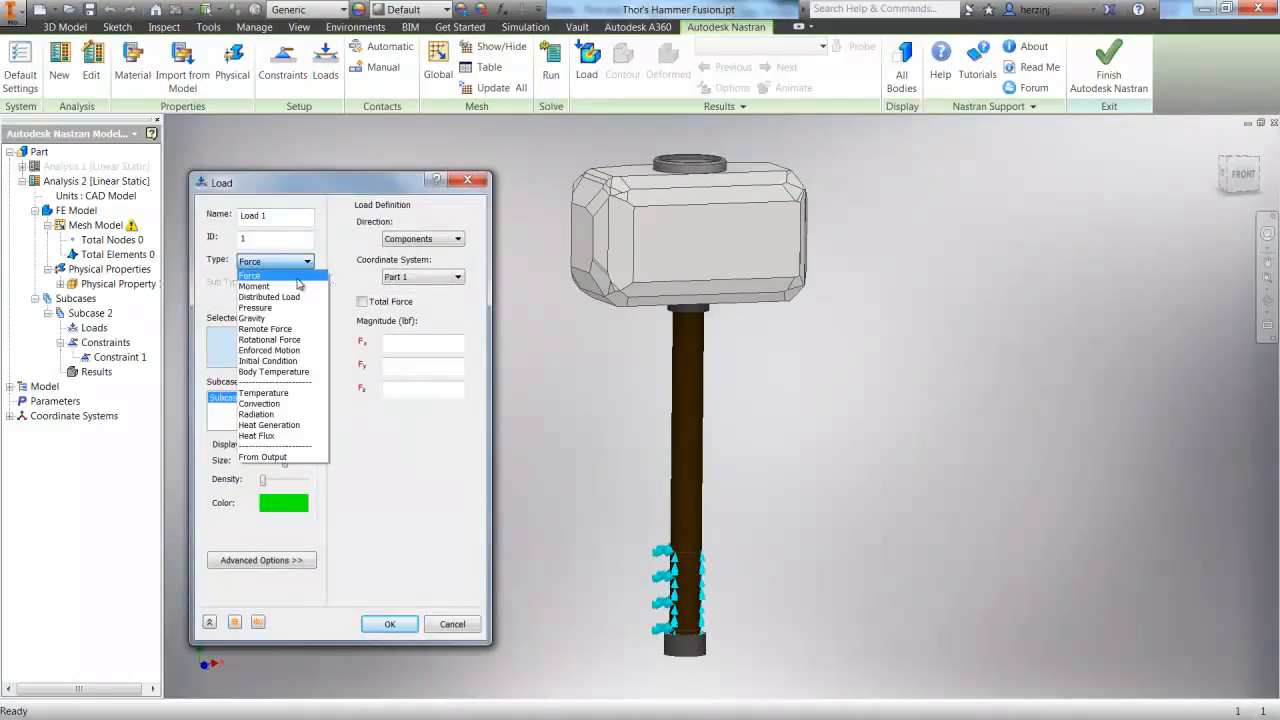
{"action": "left_click", "coordinate": [297, 279]}
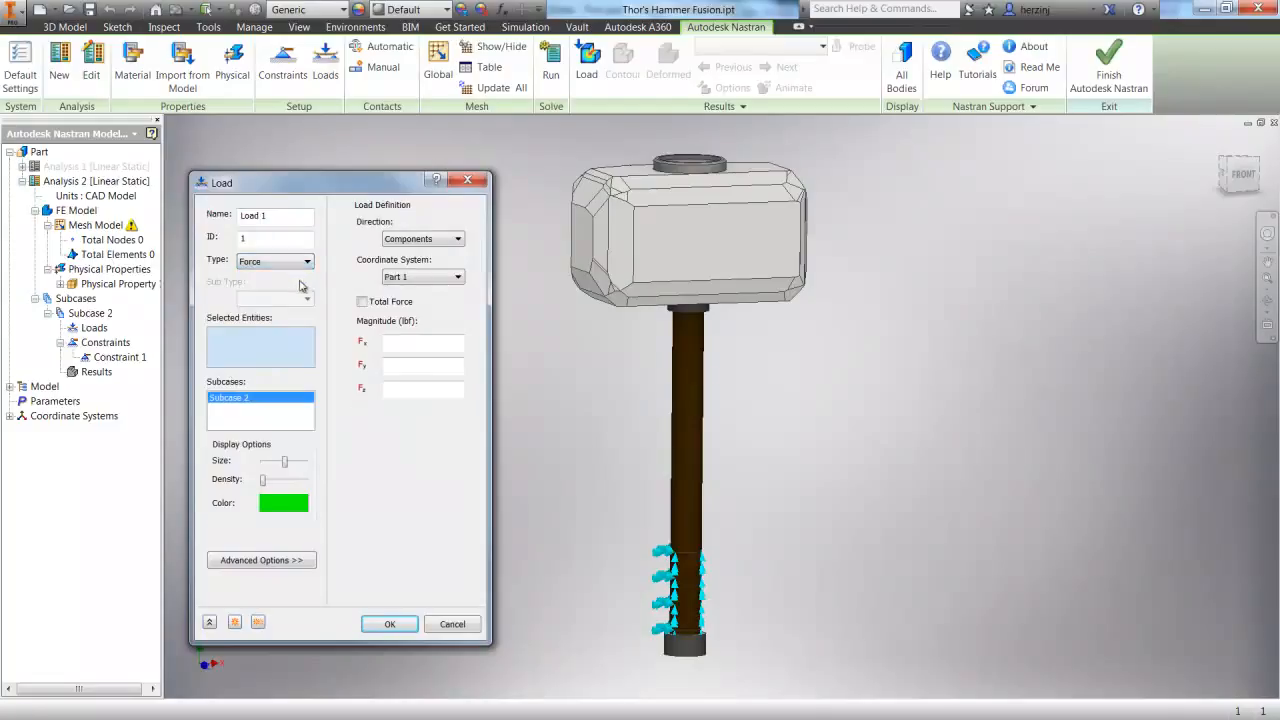
{"action": "left_click", "coordinate": [579, 246]}
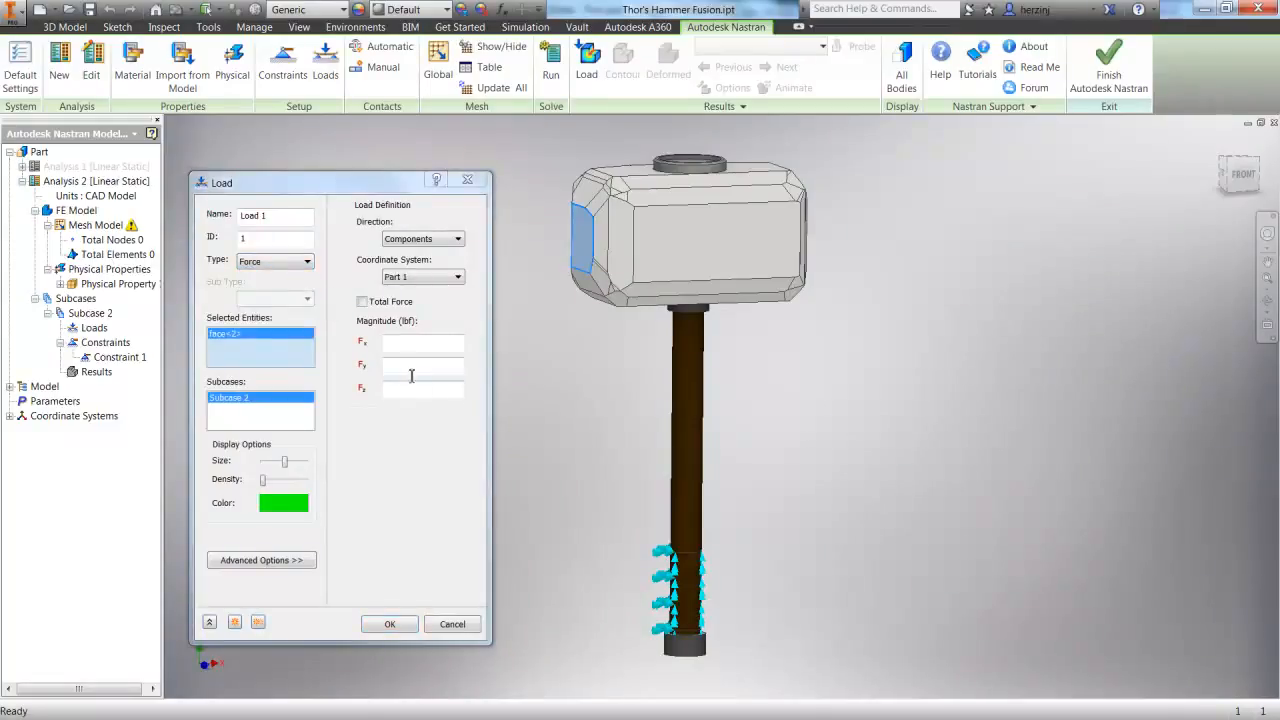
{"action": "left_click_drag", "start_coordinate": [327, 190], "coordinate": [327, 154]}
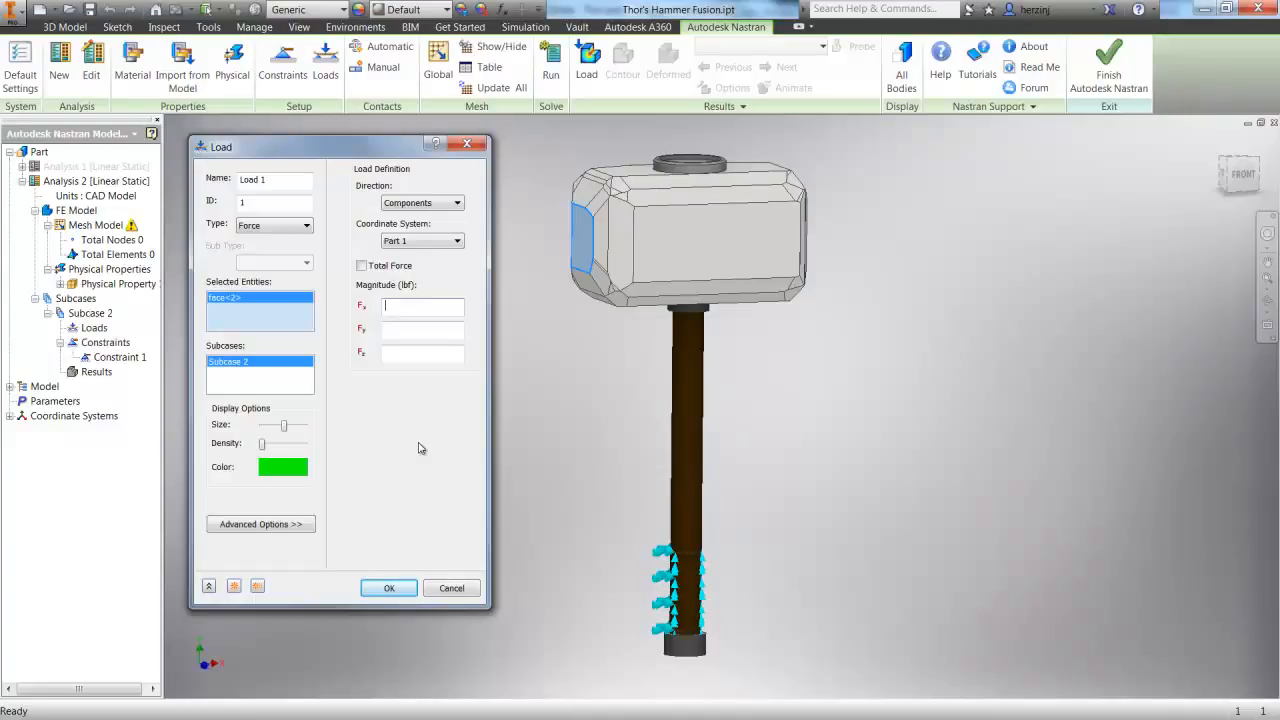
{"action": "type", "text": "2000"}
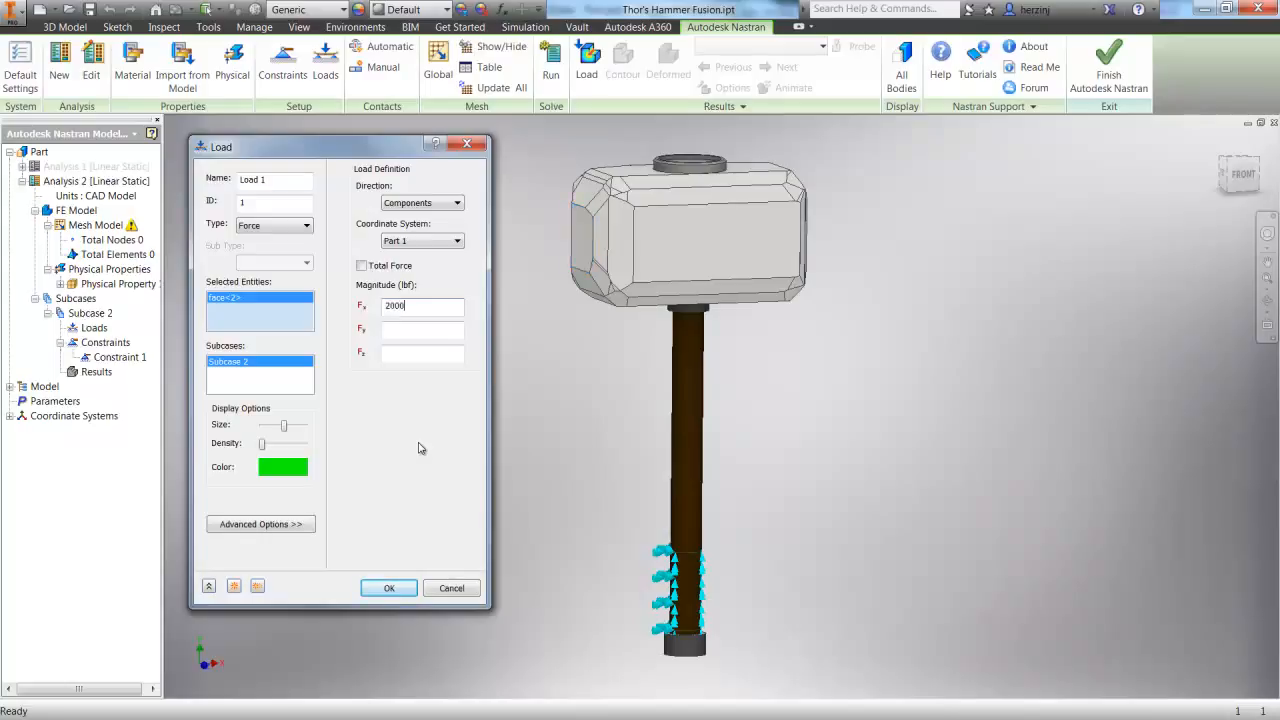
{"action": "left_click", "coordinate": [375, 588]}
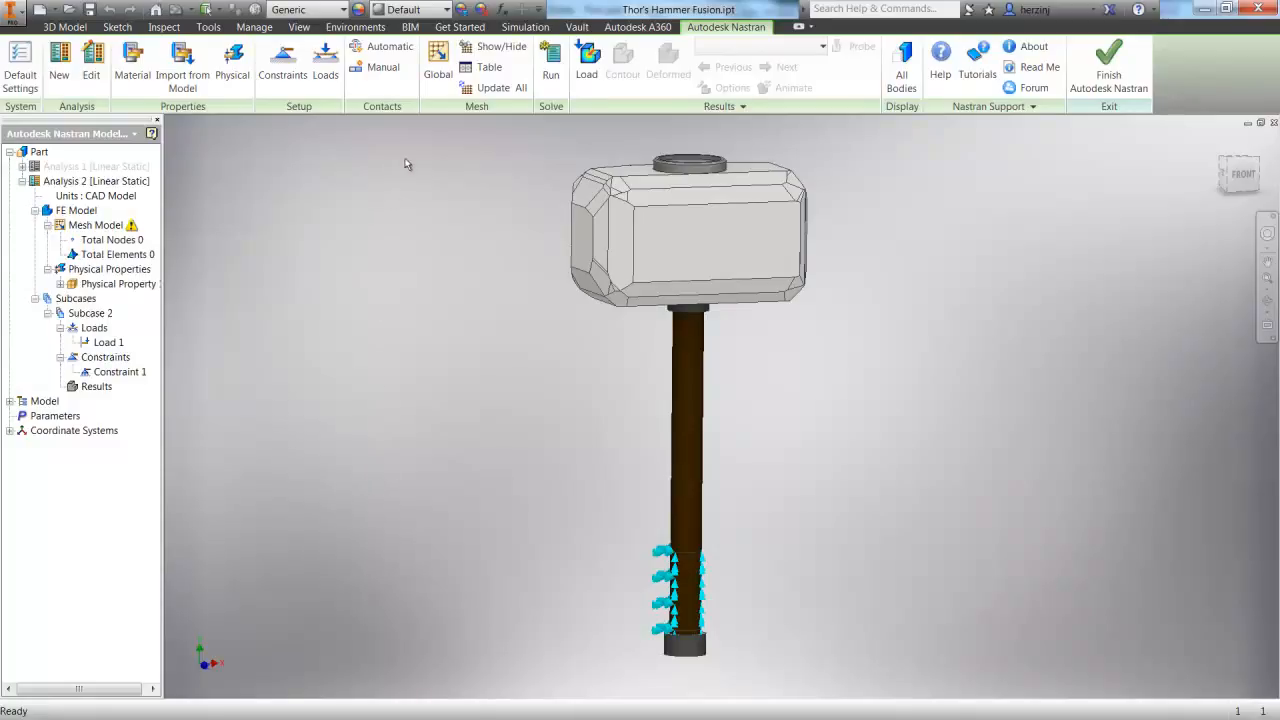
Generate contacts automatically and accept the global mesh settings with a 1.00911 in element size and parabolic elements
{"action": "left_click", "coordinate": [381, 47]}
{"action": "left_click", "coordinate": [438, 66]}
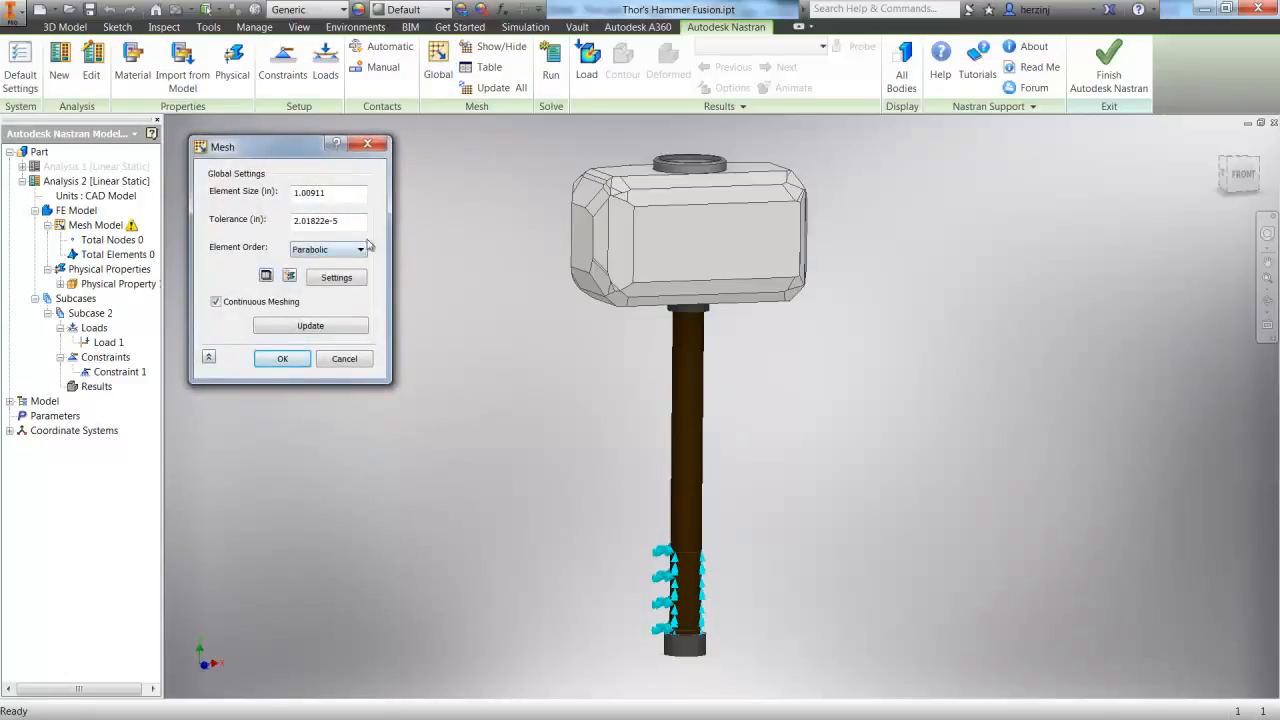
{"action": "left_click", "coordinate": [297, 362]}
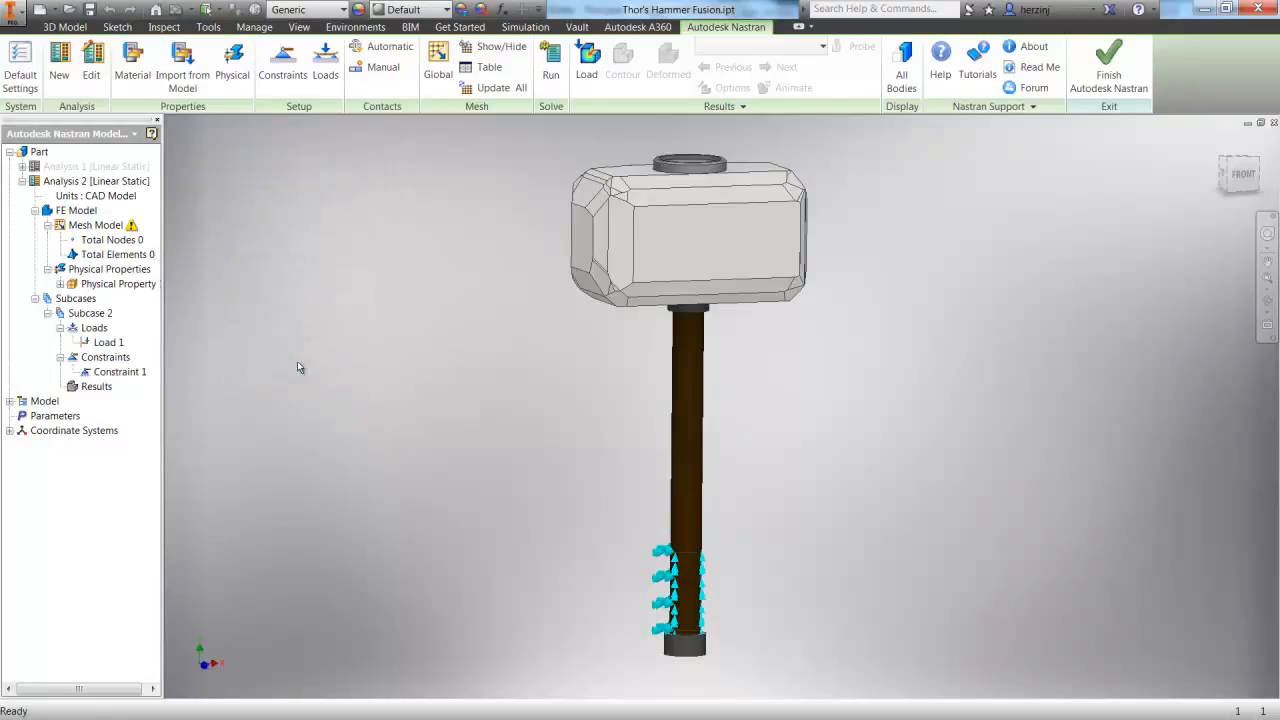
Run the linear static analysis and display its von Mises stress result on the model
{"action": "left_click", "coordinate": [551, 66]}
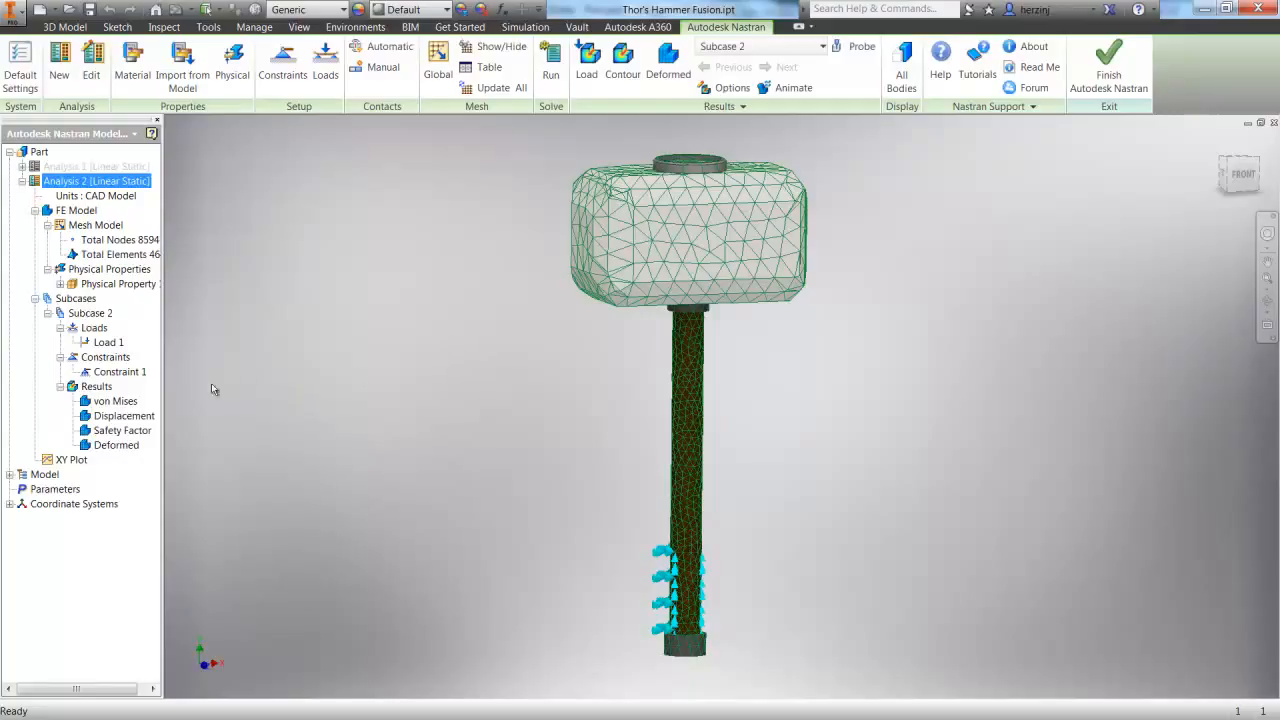
{"action": "right_click", "coordinate": [110, 404]}
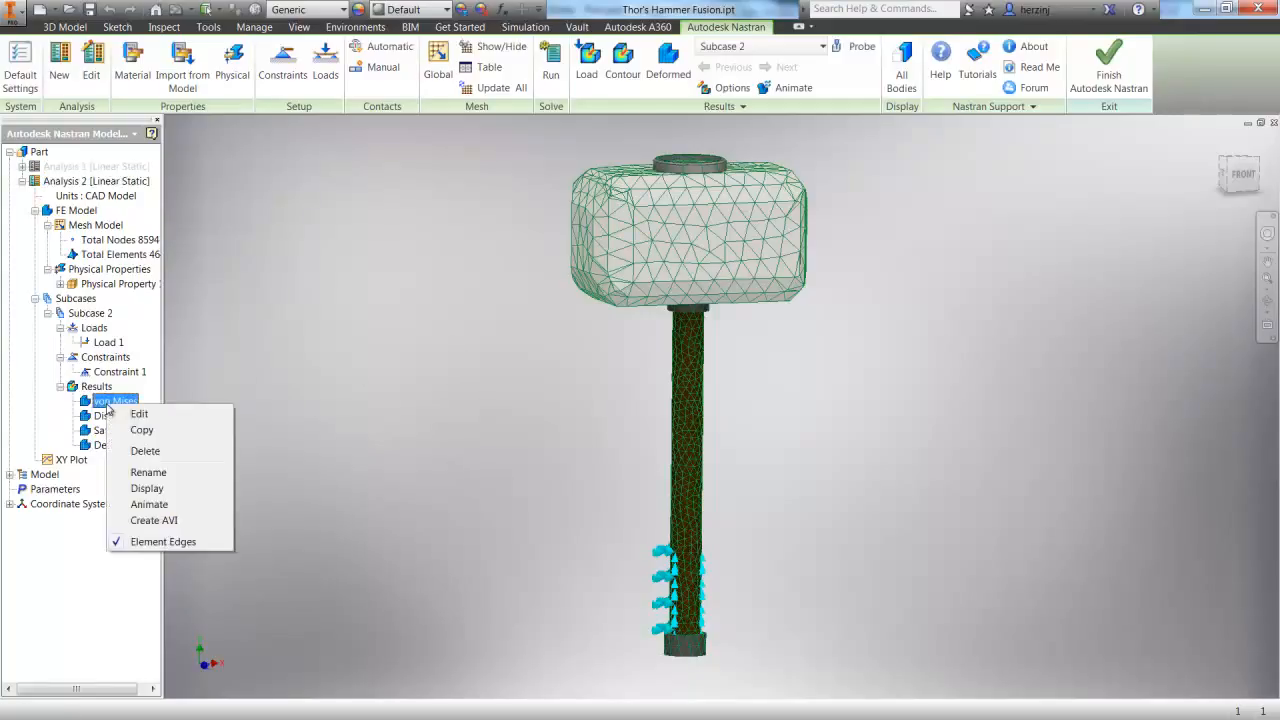
{"action": "left_click", "coordinate": [147, 488]}
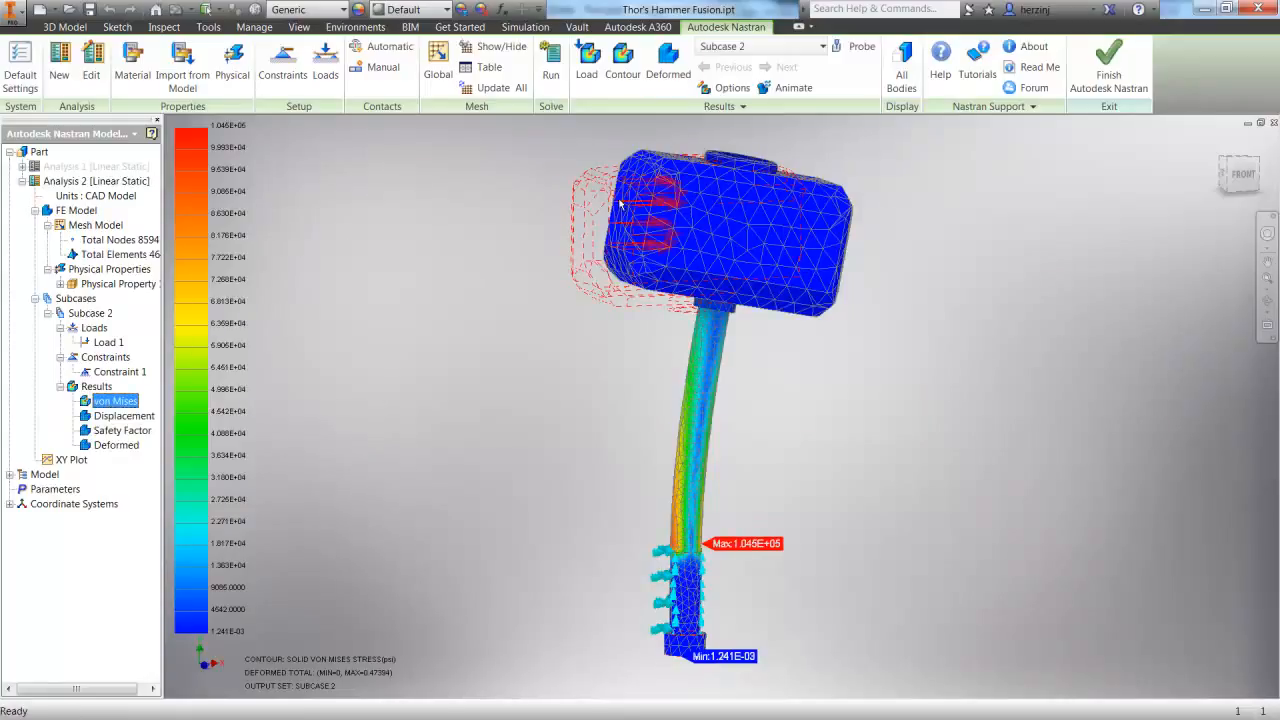
Examine the von Mises stress distribution on the deformed hammer from the front and from its left striking face
{"action": "scroll", "coordinate": [943, 413], "scroll_direction": "down", "scroll_amount": 3}
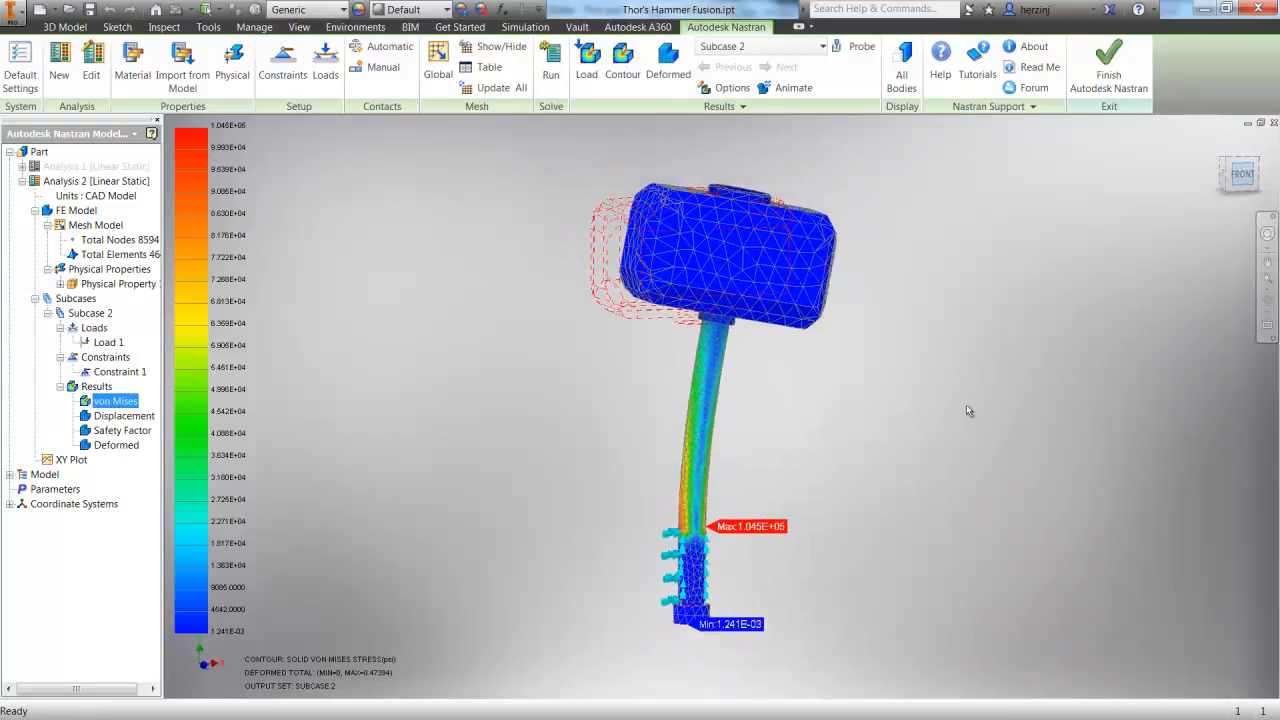
{"action": "scroll", "coordinate": [799, 365], "scroll_direction": "up", "scroll_amount": 5}
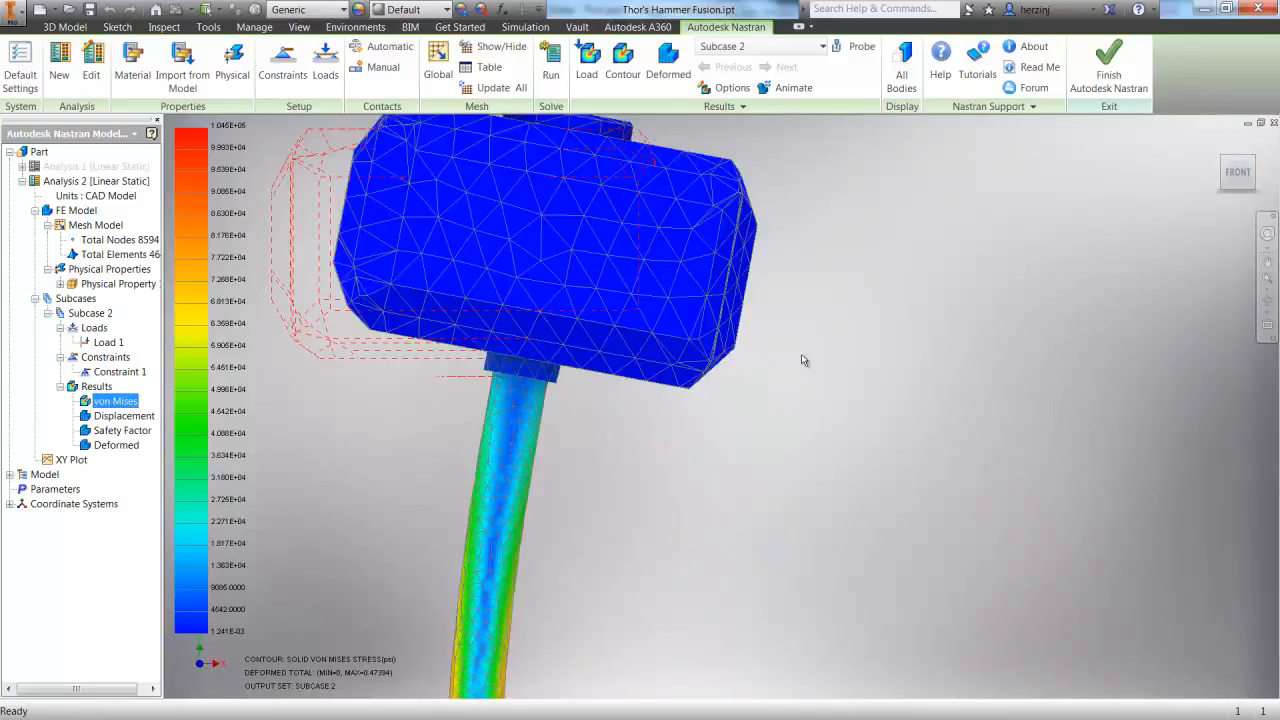
{"action": "scroll", "coordinate": [801, 360], "scroll_direction": "down", "scroll_amount": 5}
{"action": "left_click", "coordinate": [1267, 300]}
{"action": "left_click_drag", "start_coordinate": [751, 501], "coordinate": [854, 513]}
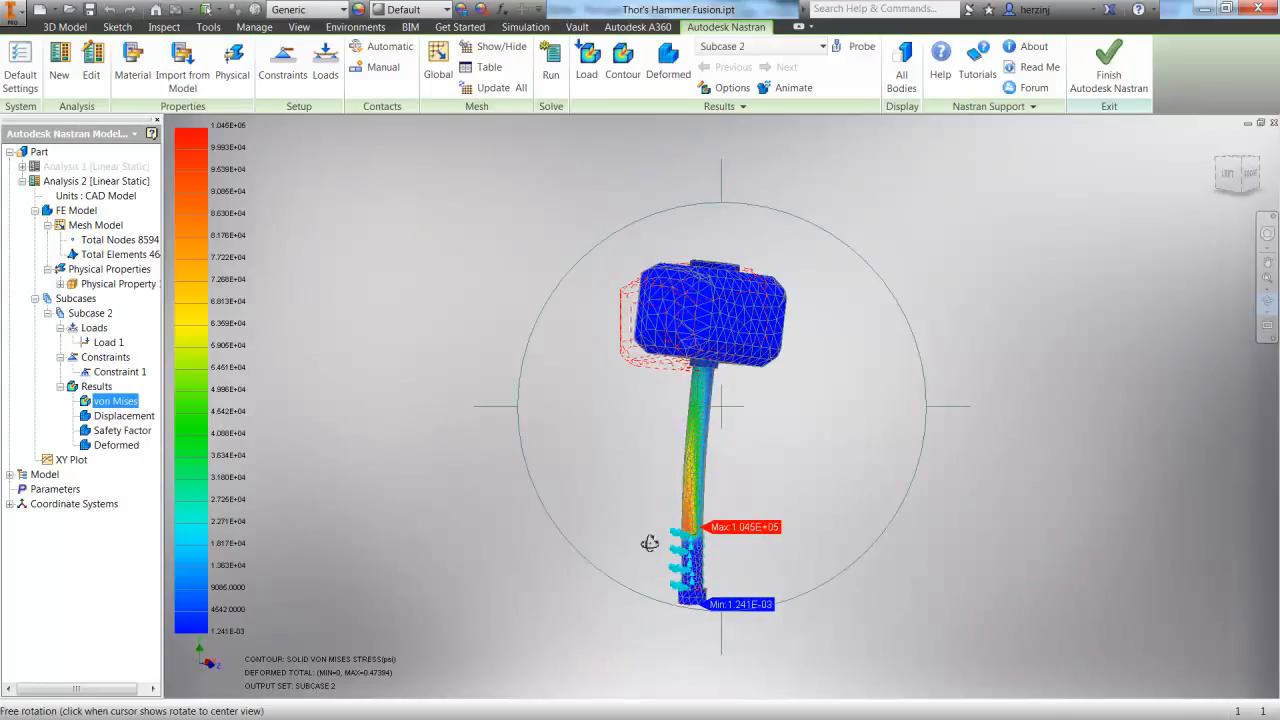
{"action": "key", "text": "Escape"}
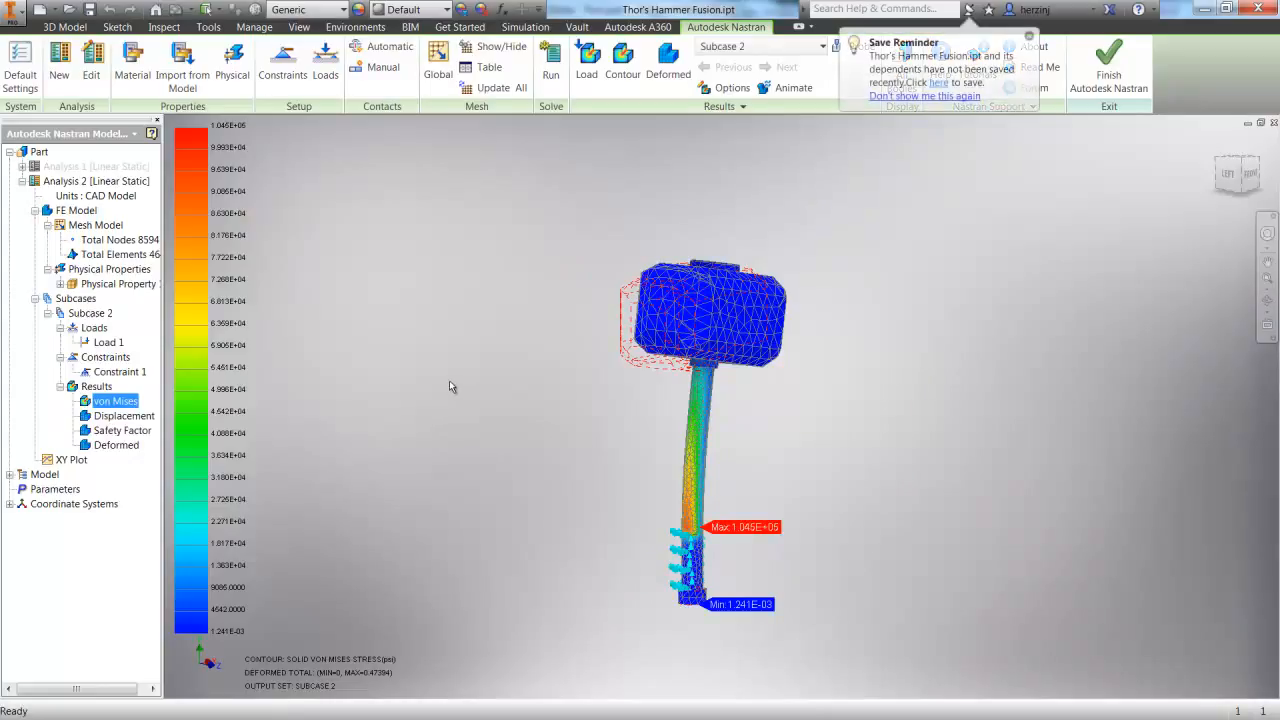
Edit the von Mises plot to use a specified contour range with a data minimum of 0 and a maximum of 1000
{"action": "right_click", "coordinate": [116, 401]}
{"action": "left_click", "coordinate": [153, 413]}
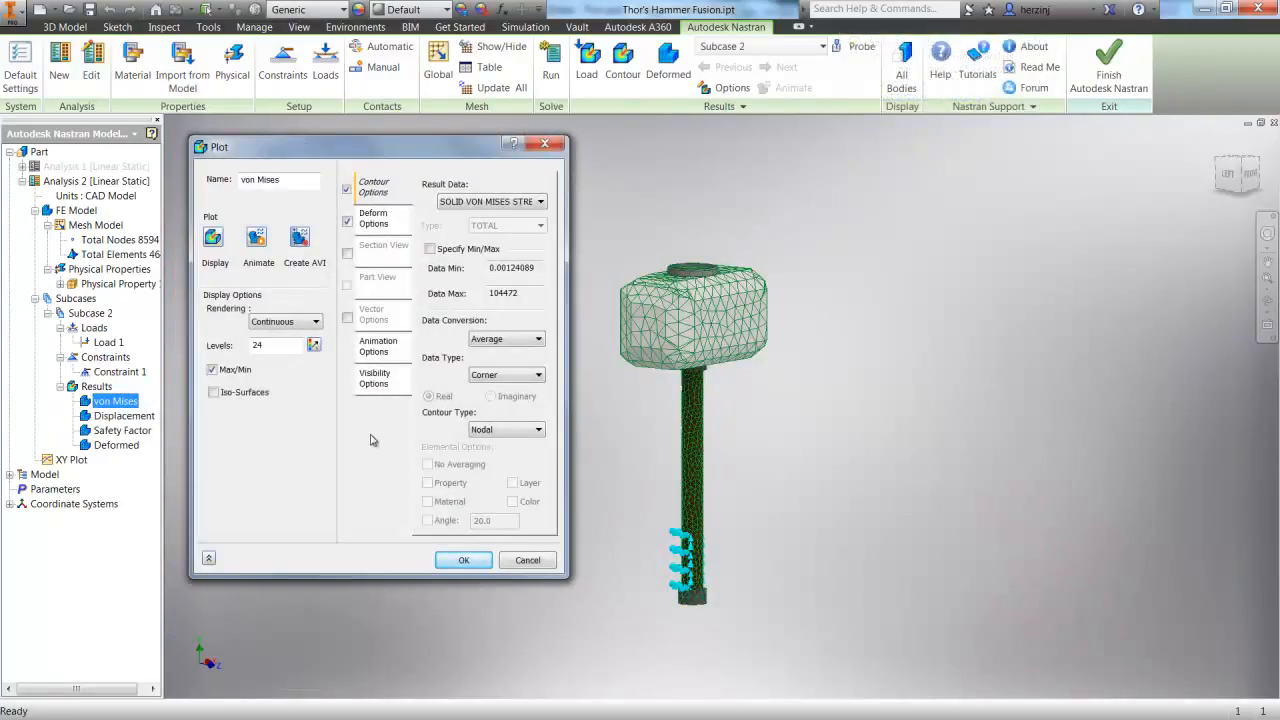
{"action": "left_click", "coordinate": [430, 249]}
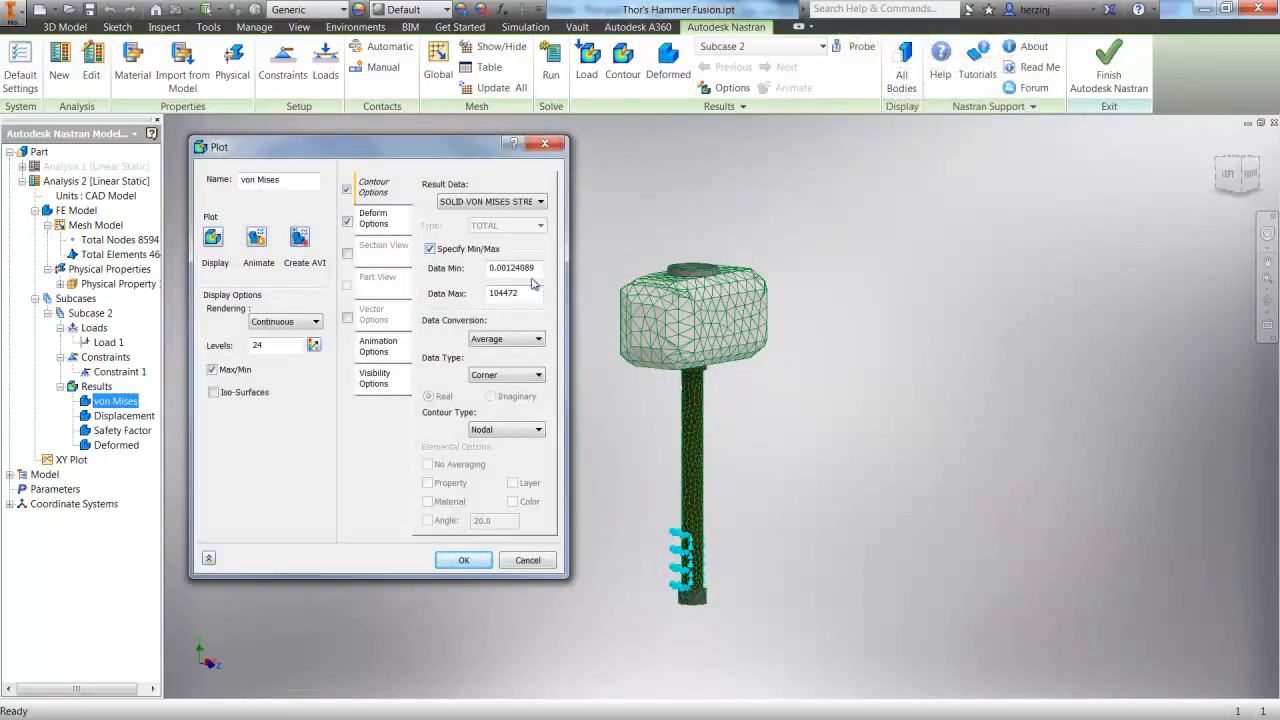
{"action": "left_click_drag", "start_coordinate": [538, 268], "coordinate": [452, 272]}
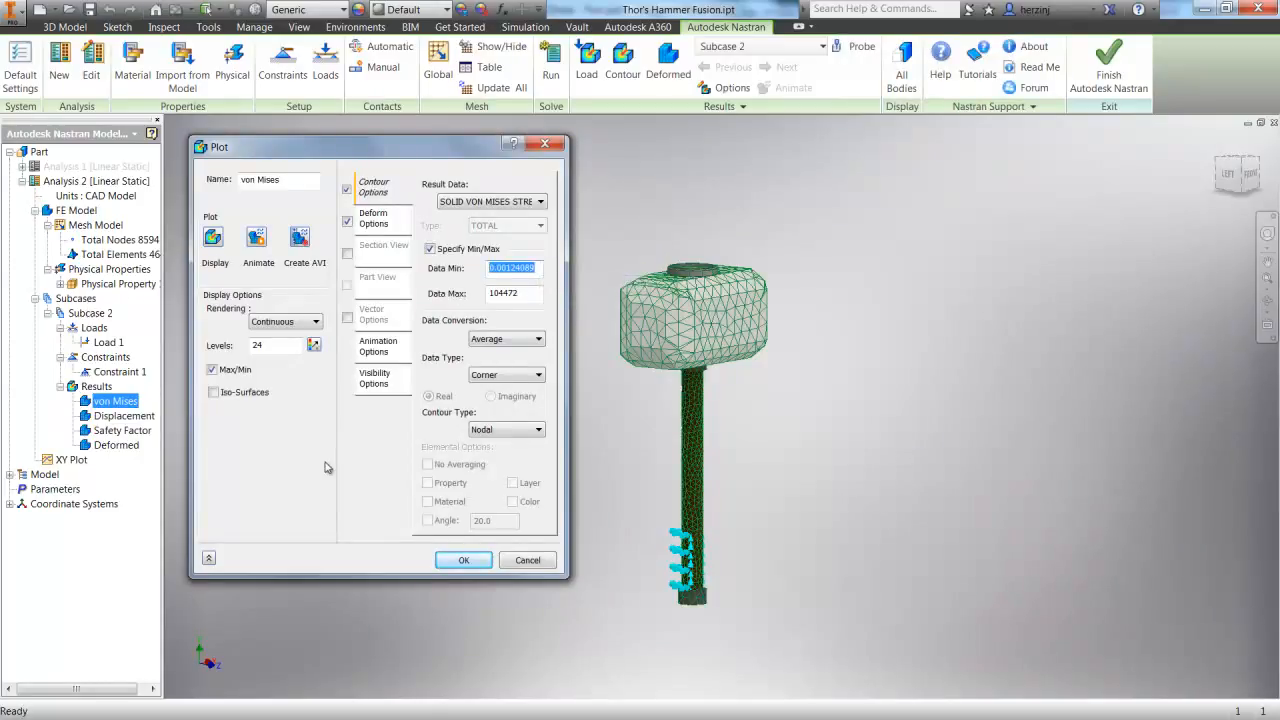
{"action": "type", "text": "0"}
{"action": "left_click_drag", "start_coordinate": [530, 293], "coordinate": [446, 308]}
{"action": "type", "text": "1000"}
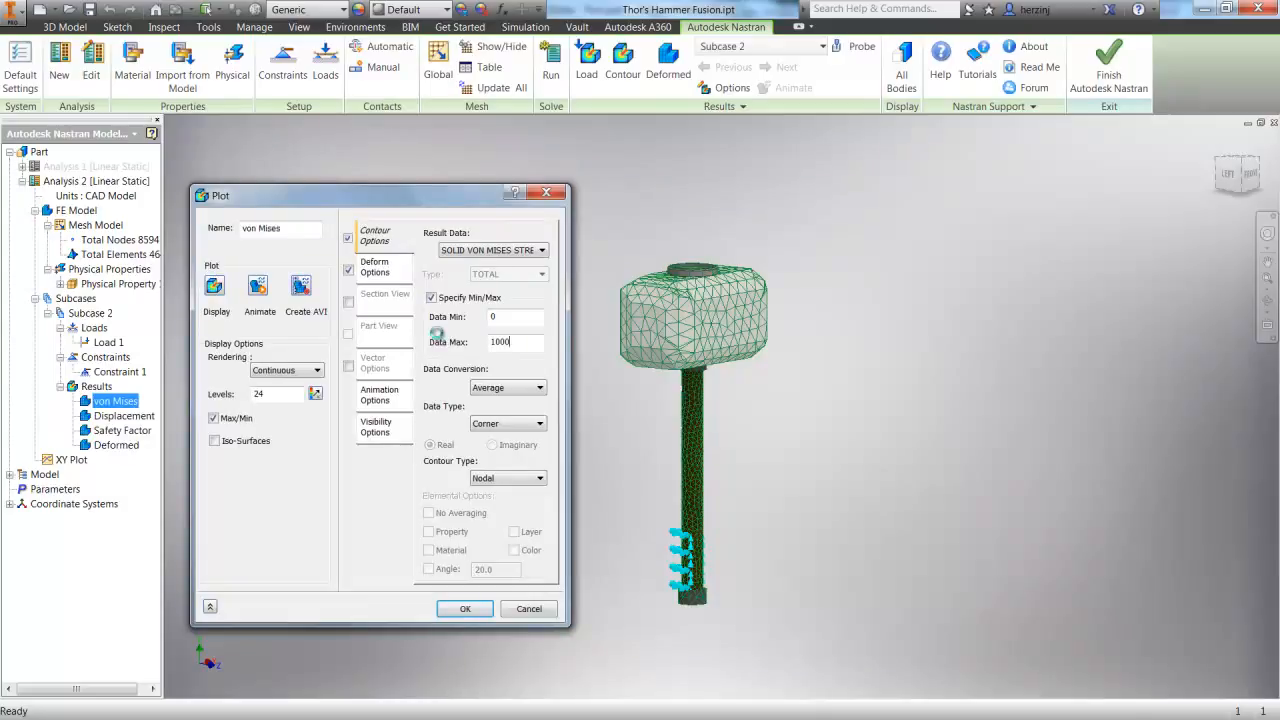
{"action": "left_click", "coordinate": [465, 608]}
Display the rescaled von Mises plot and inspect the stress on the hammer head and its striking face
{"action": "right_click", "coordinate": [103, 402]}
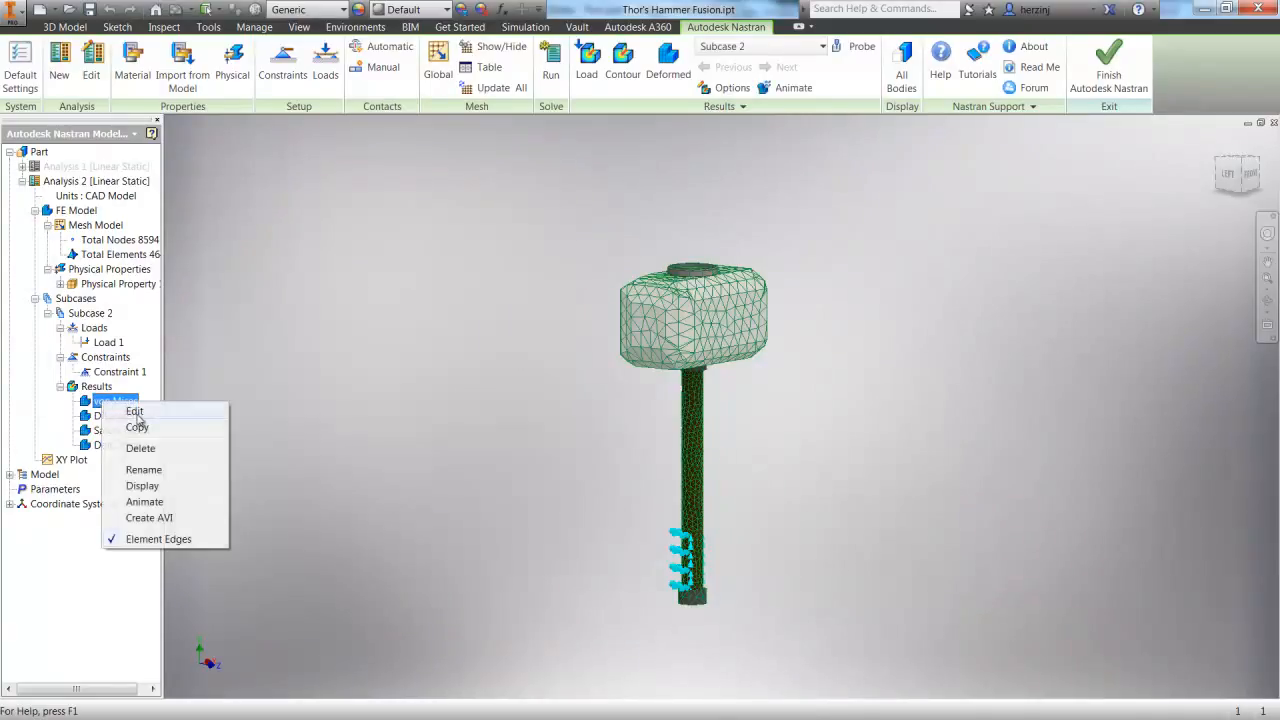
{"action": "left_click", "coordinate": [142, 486]}
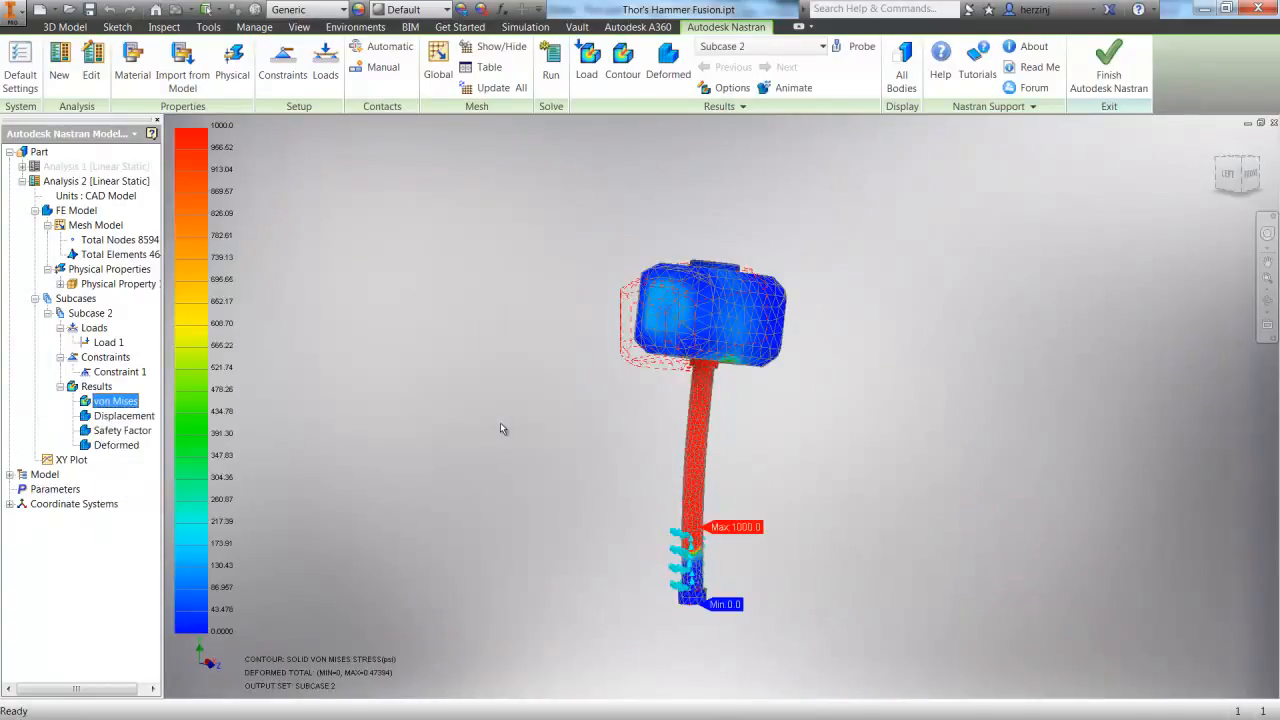
{"action": "left_click", "coordinate": [1267, 300]}
{"action": "left_click_drag", "start_coordinate": [729, 514], "coordinate": [833, 525]}
{"action": "left_click_drag", "start_coordinate": [812, 433], "coordinate": [810, 569]}
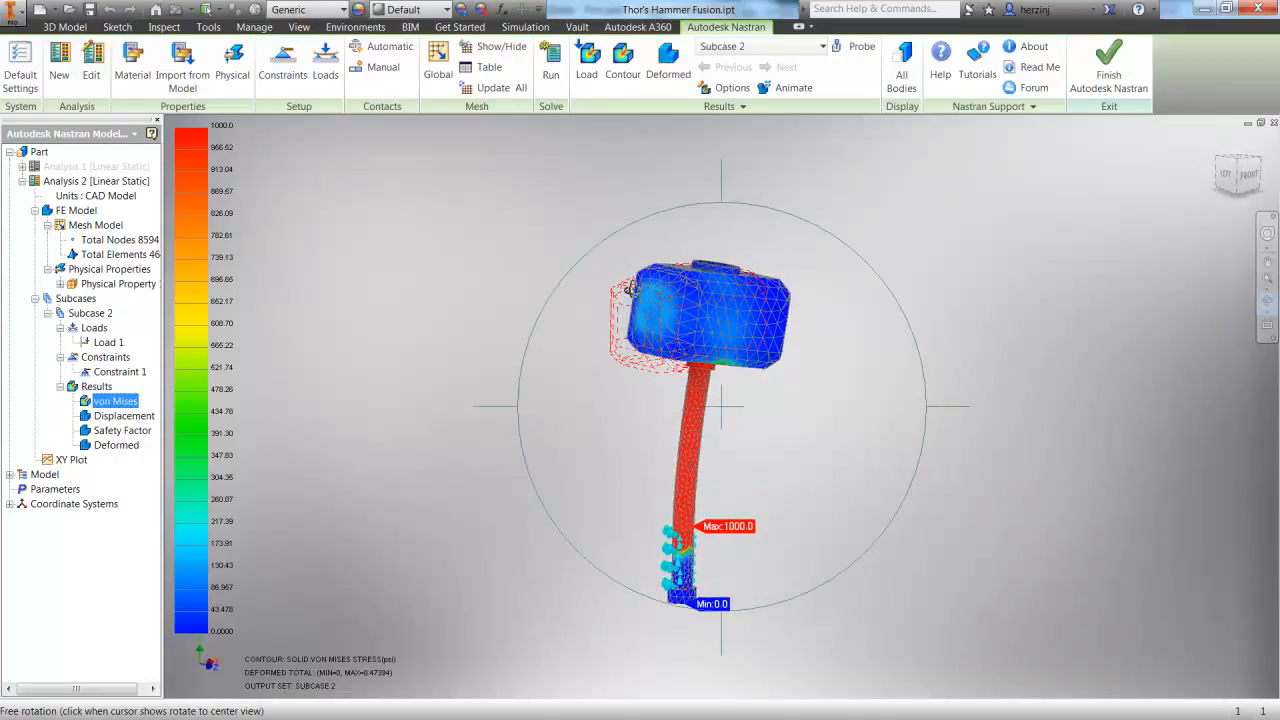
{"action": "key", "text": "Escape"}
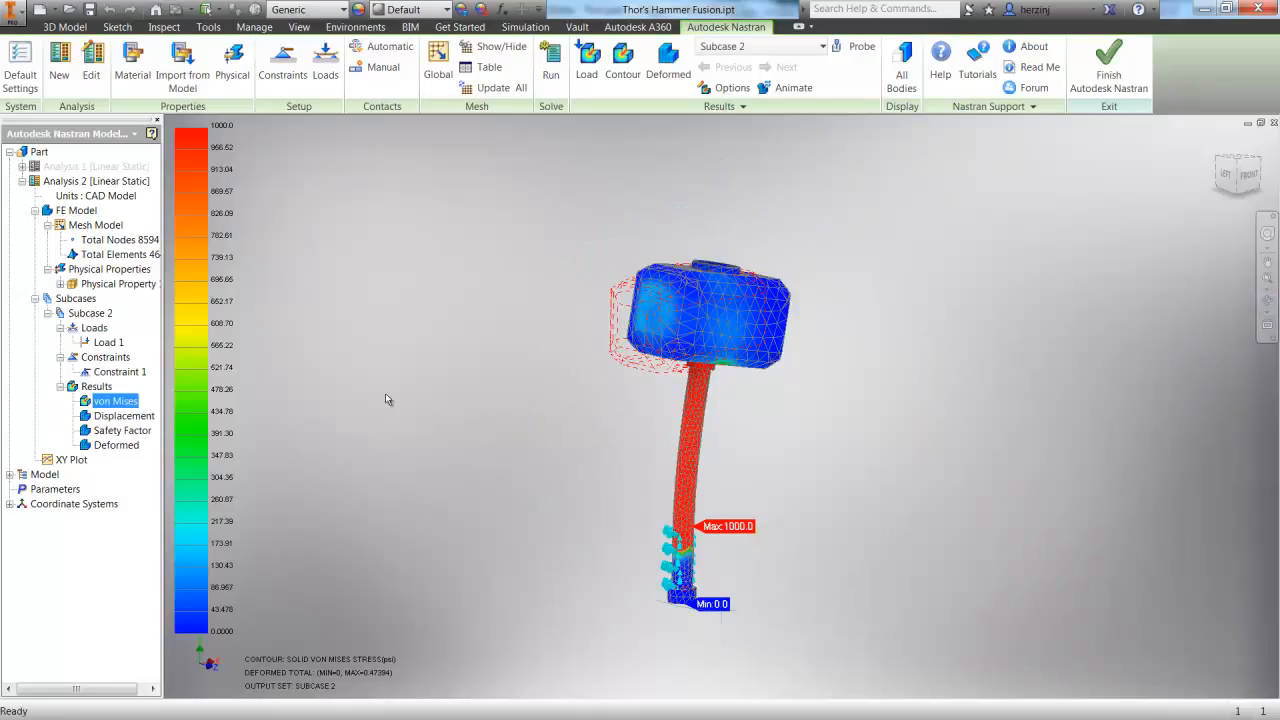
Display the displacement result on the hammer, and return to the von Mises stress plot
{"action": "right_click", "coordinate": [125, 410]}
{"action": "left_click", "coordinate": [166, 497]}
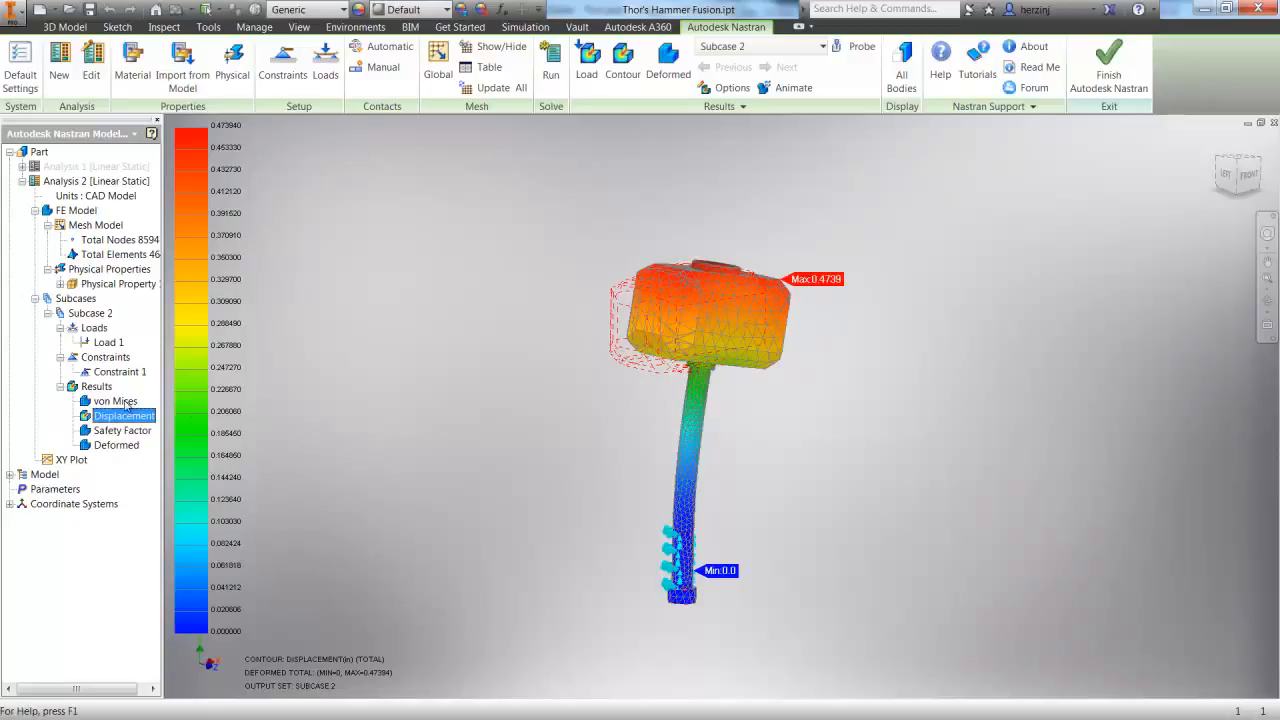
{"action": "right_click", "coordinate": [115, 401]}
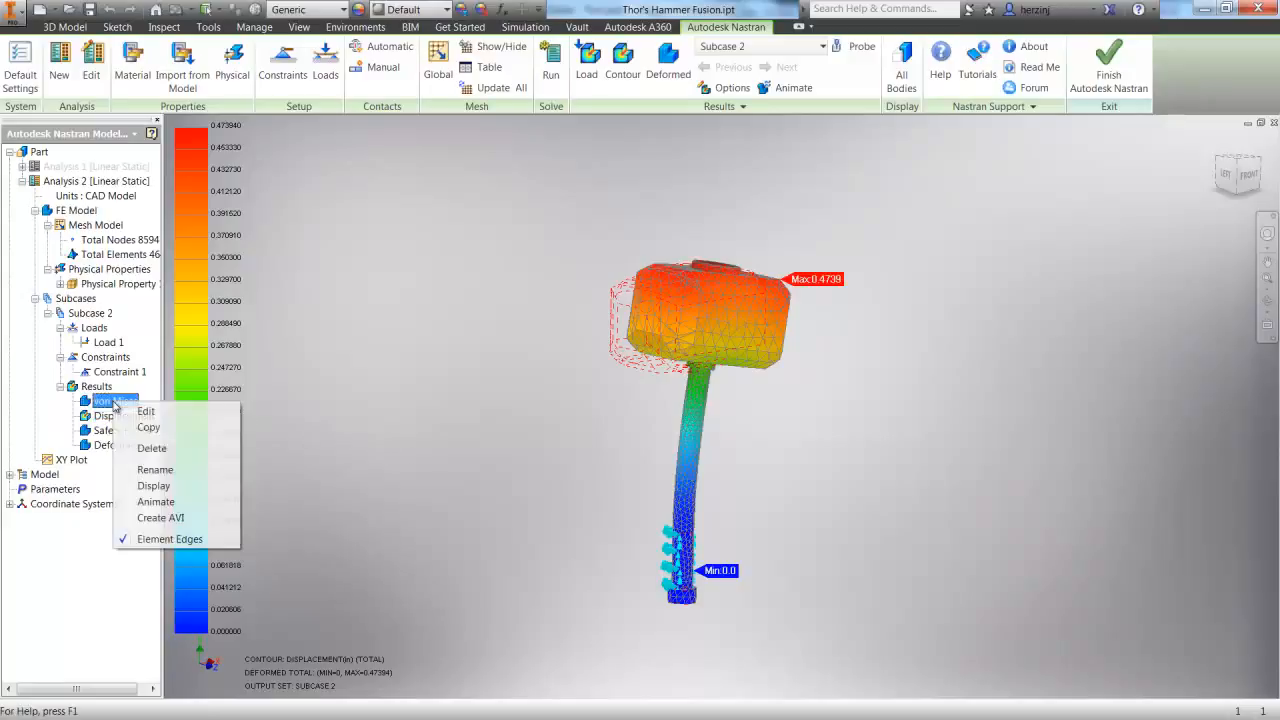
{"action": "left_click", "coordinate": [170, 486]}
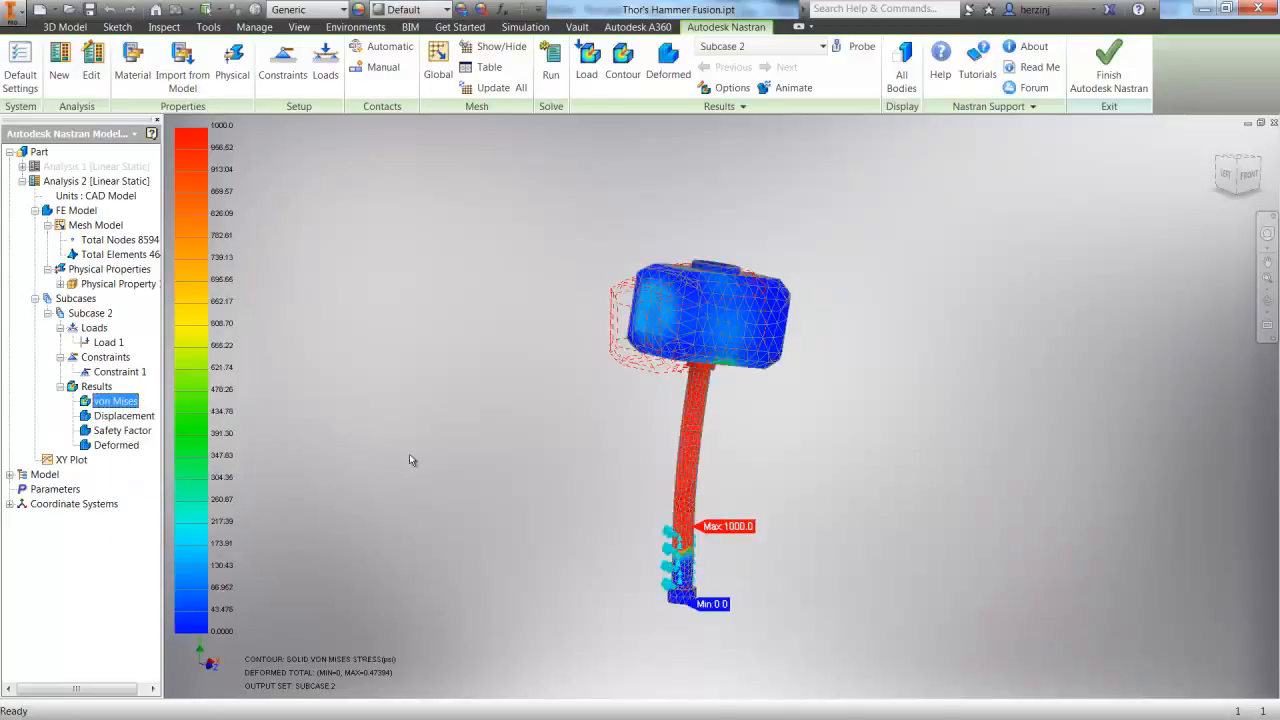